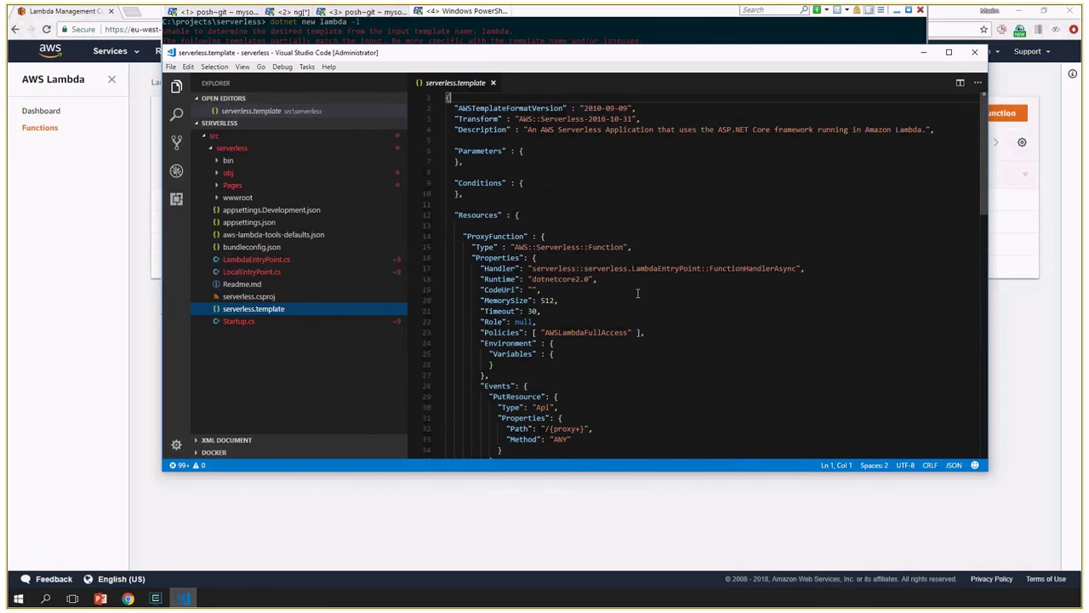
Step: Review the resource definitions in serverless.template, and open Startup.cs to examine its service and request pipeline configuration
scroll(641, 293, down, 10)
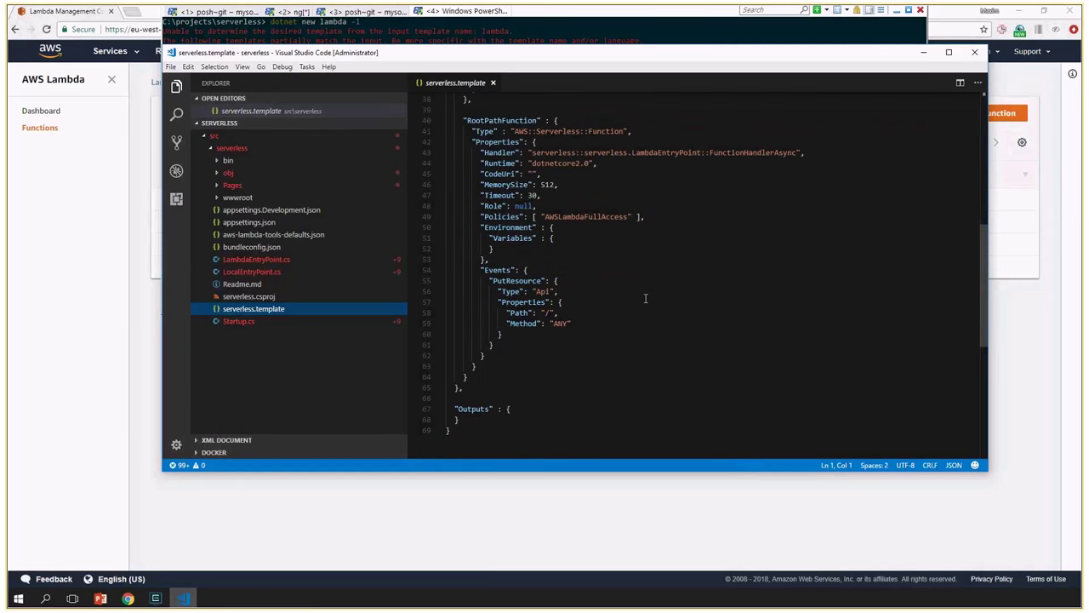
scroll(645, 297, up, 5)
scroll(545, 289, up, 7)
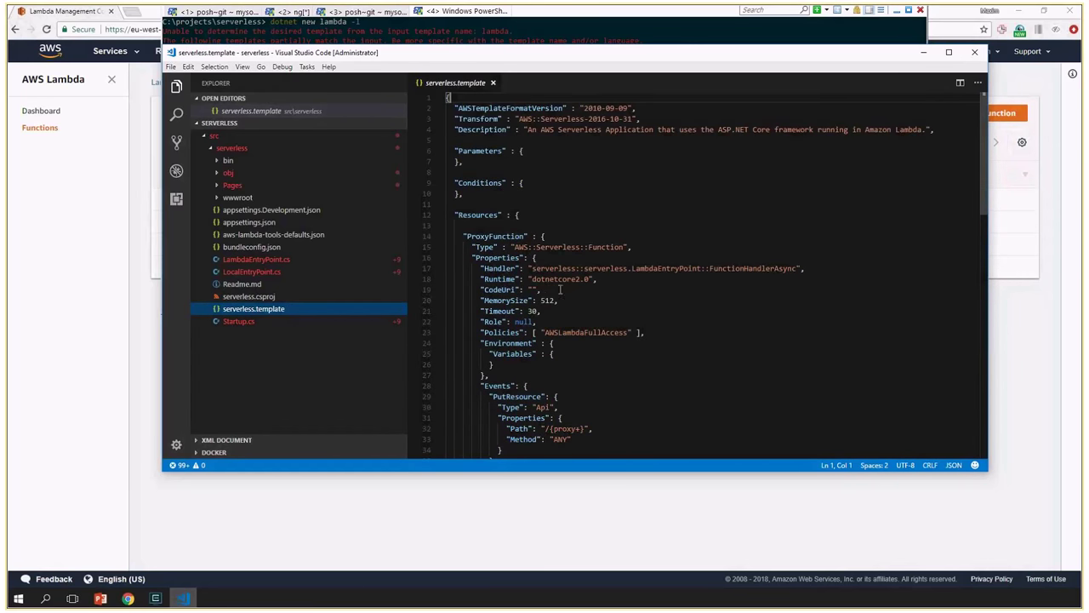
click(239, 321)
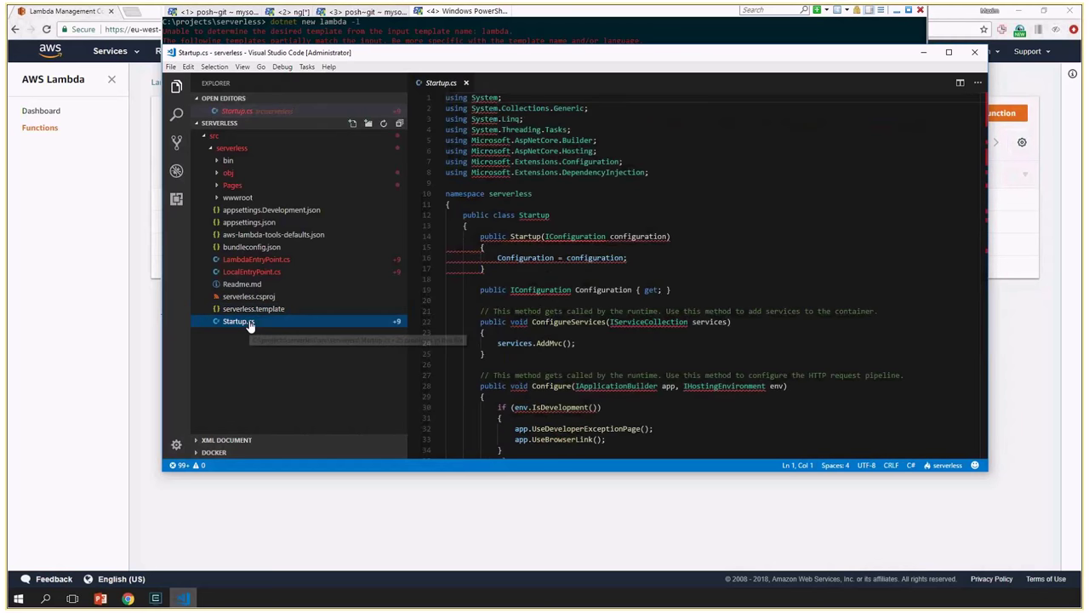
scroll(654, 314, down, 5)
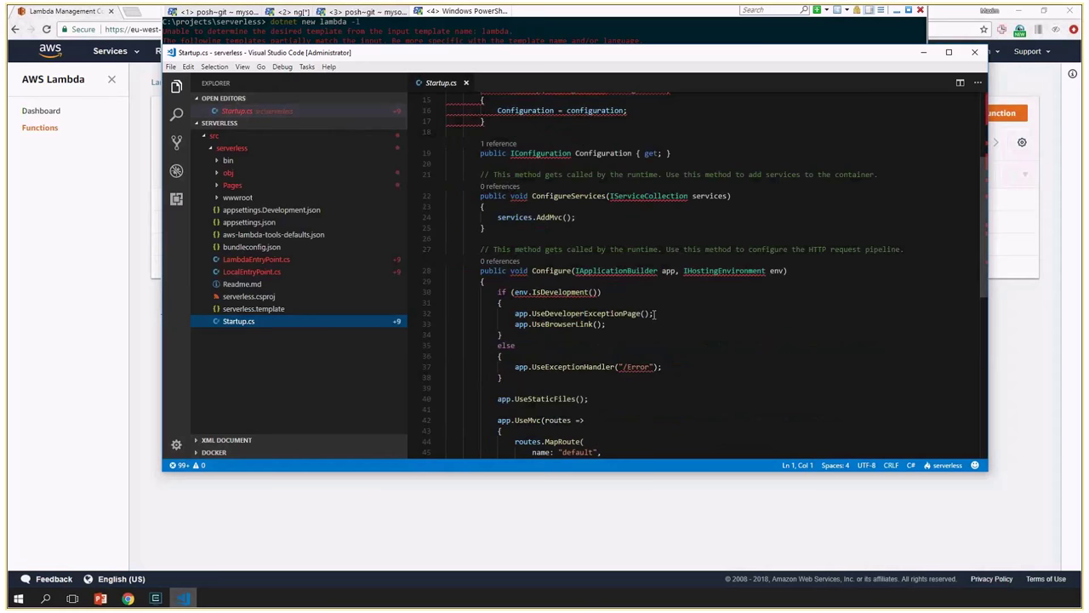
scroll(654, 314, down, 2)
scroll(596, 311, up, 3)
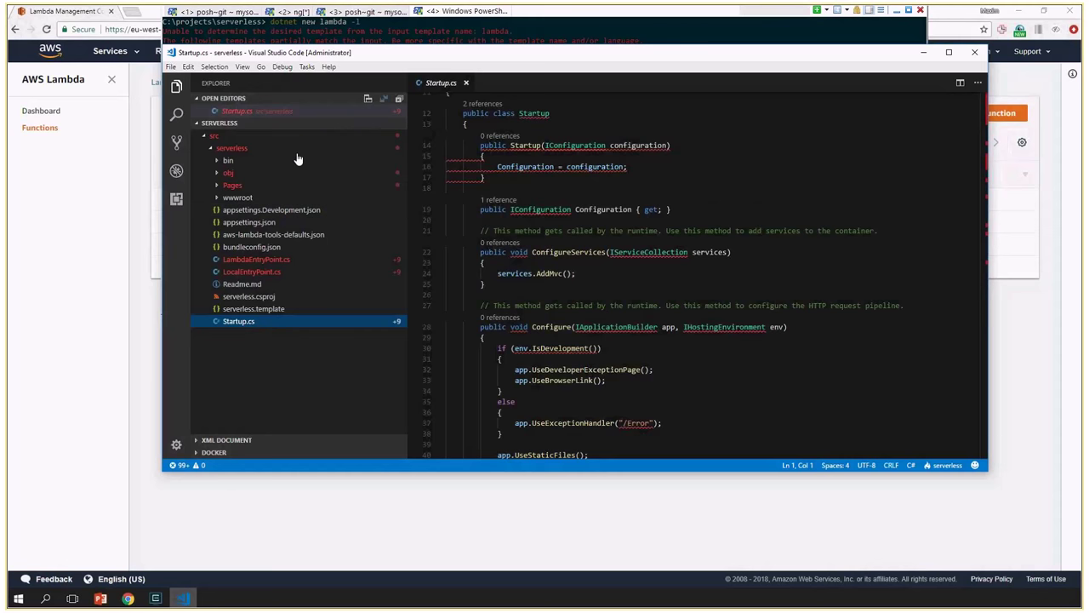
Step: Switch to the PowerShell console, try to run dotnet restore in the serverless root folder, and list the folder's contents
key(alt+Tab)
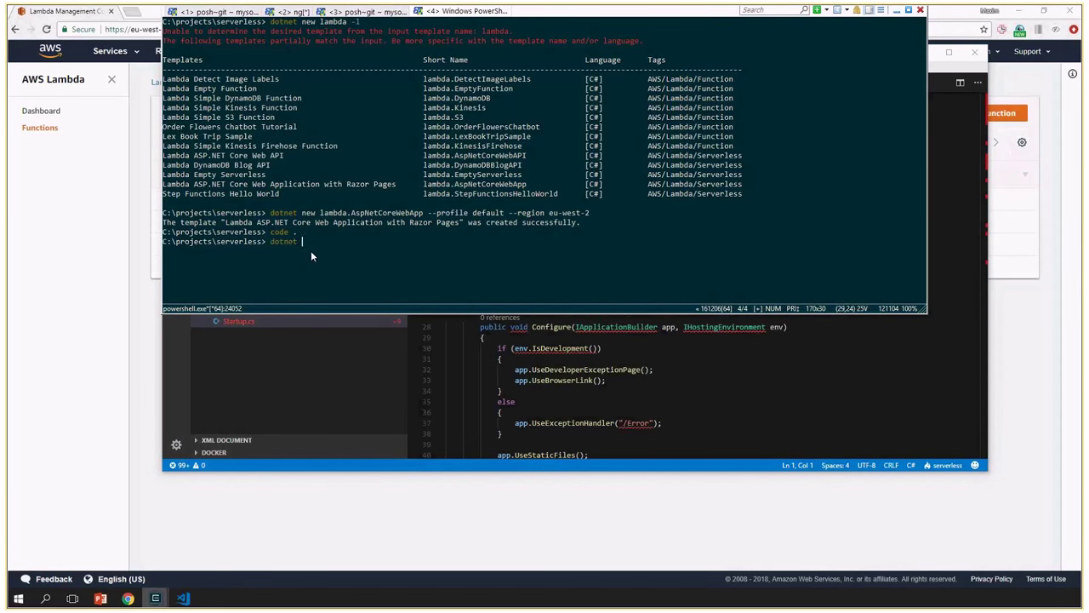
key(Return)
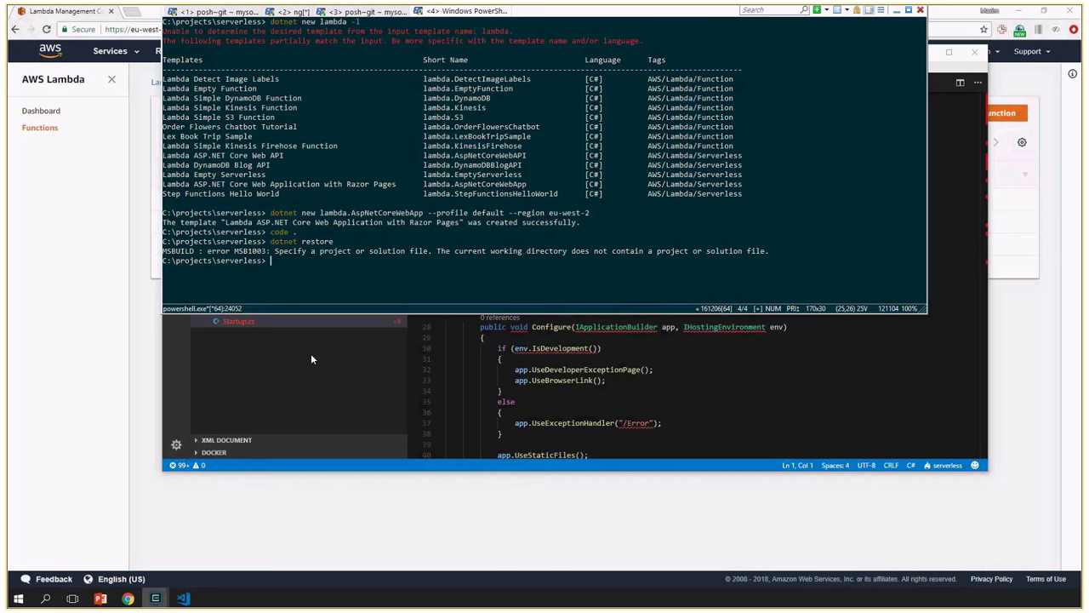
text(ls)
key(Return)
Step: Change into the src\serverless project folder and restore its packages with dotnet restore
text(c)
text(d src)
key(Return)
text(ls)
key(Return)
text(cd ser)
key(Tab)
key(Return)
text(cd src)
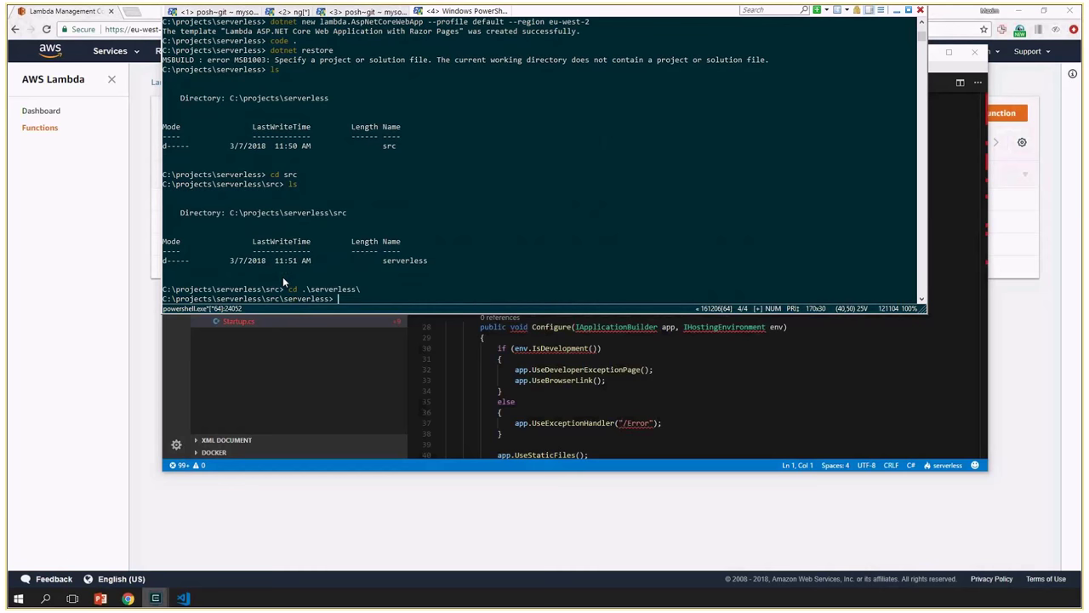
key(Escape)
text(dotnet restore)
key(Return)
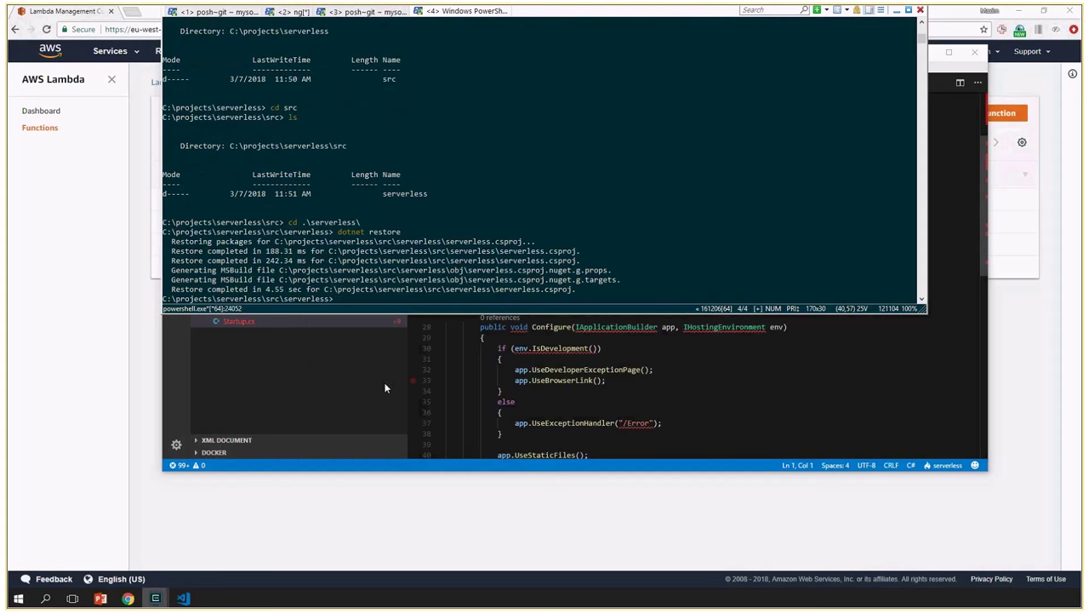
Step: Switch back to Visual Studio Code and look through the wwwroot folder and its lib subfolder
click(353, 386)
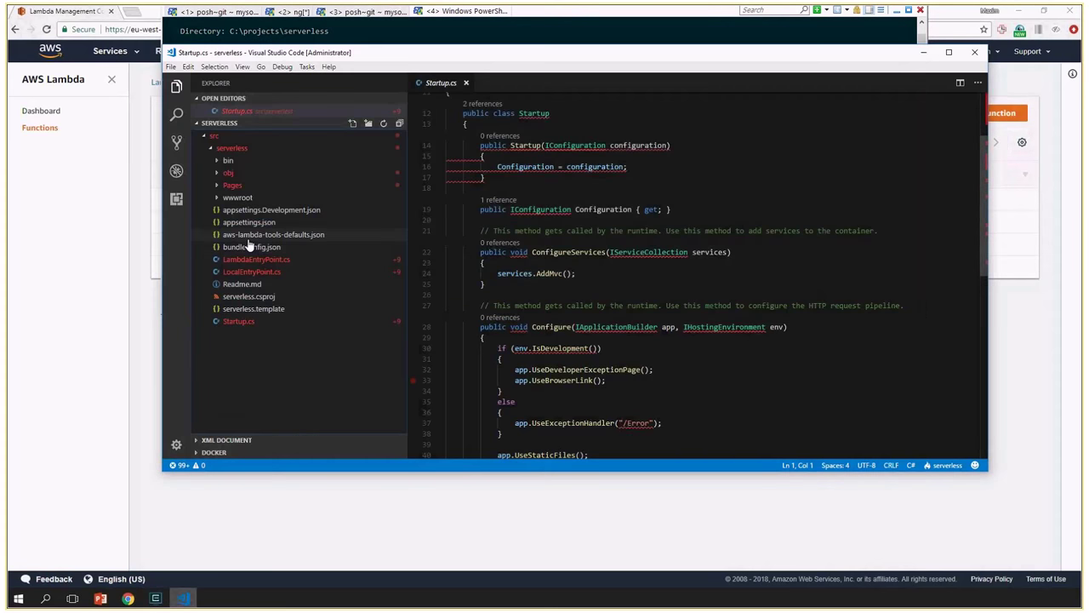
click(216, 199)
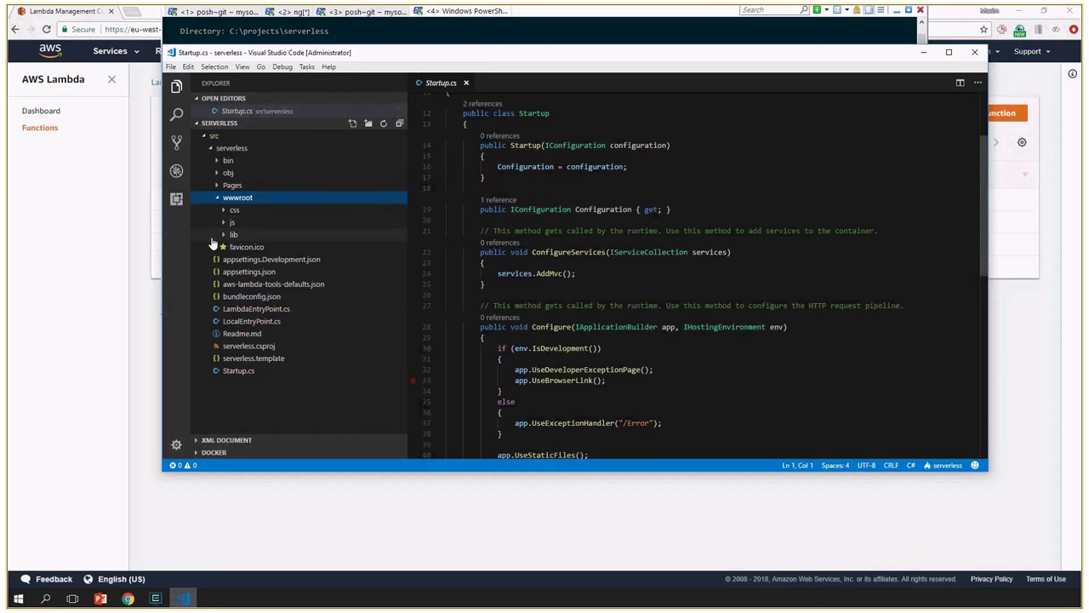
click(214, 237)
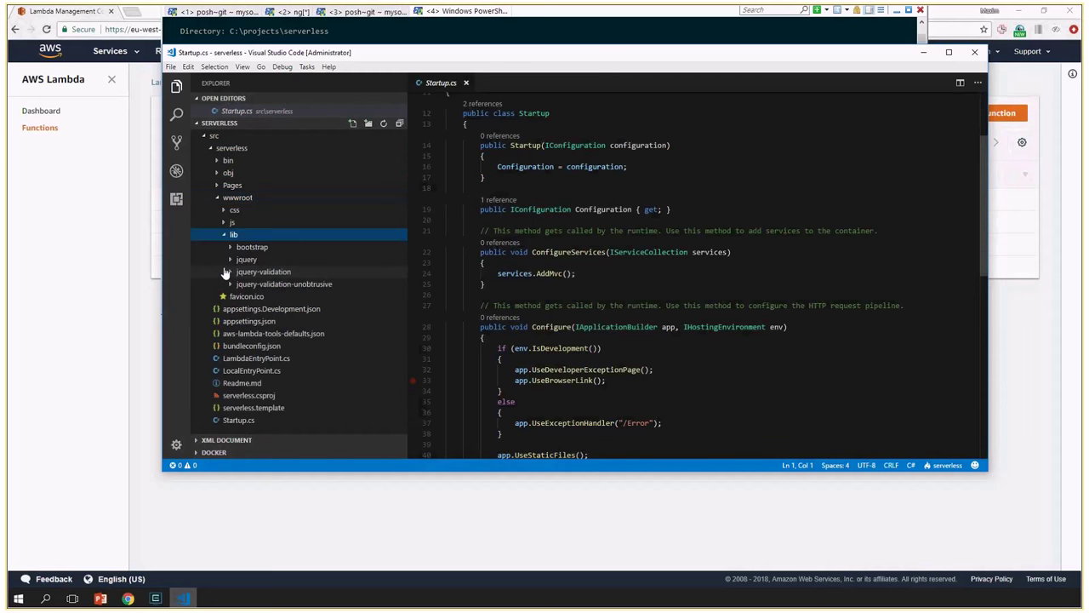
key(Left)
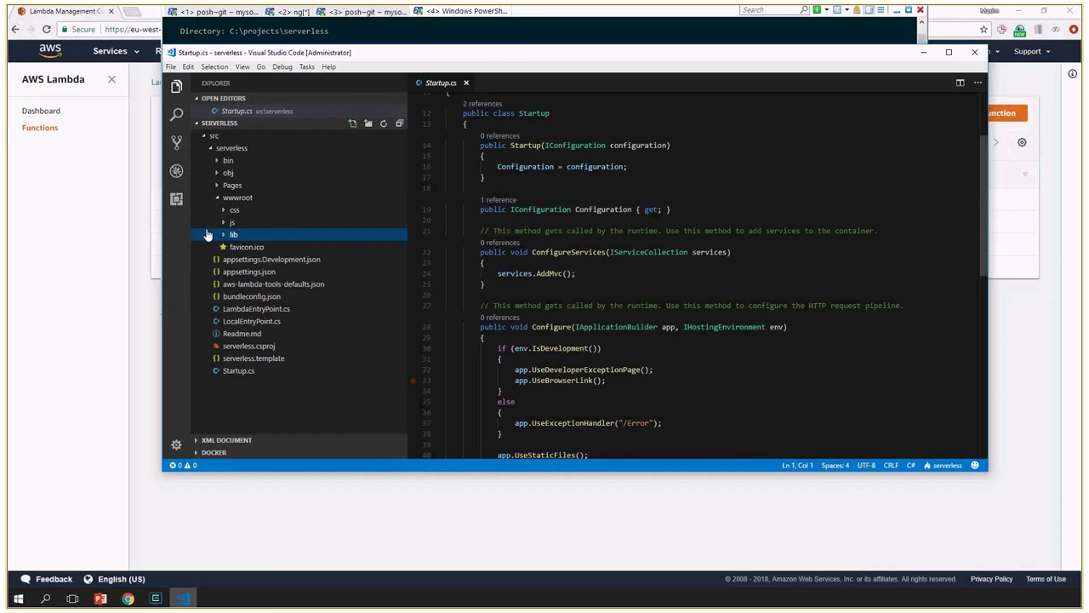
click(221, 197)
Step: Expand the Pages folder and view the Index.cshtml.cs code-behind file
click(219, 187)
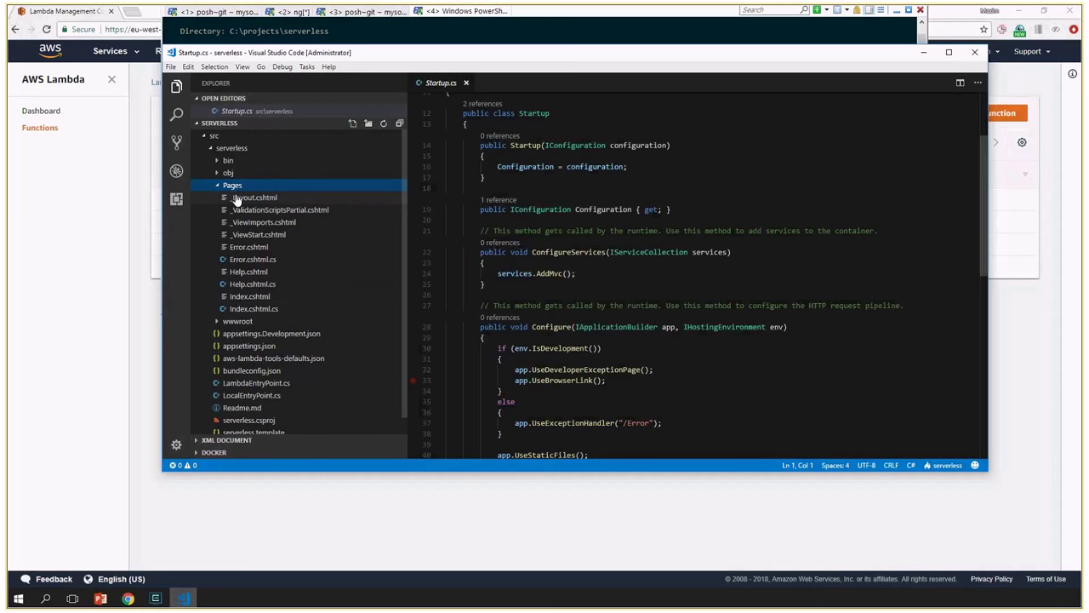
click(241, 284)
click(247, 308)
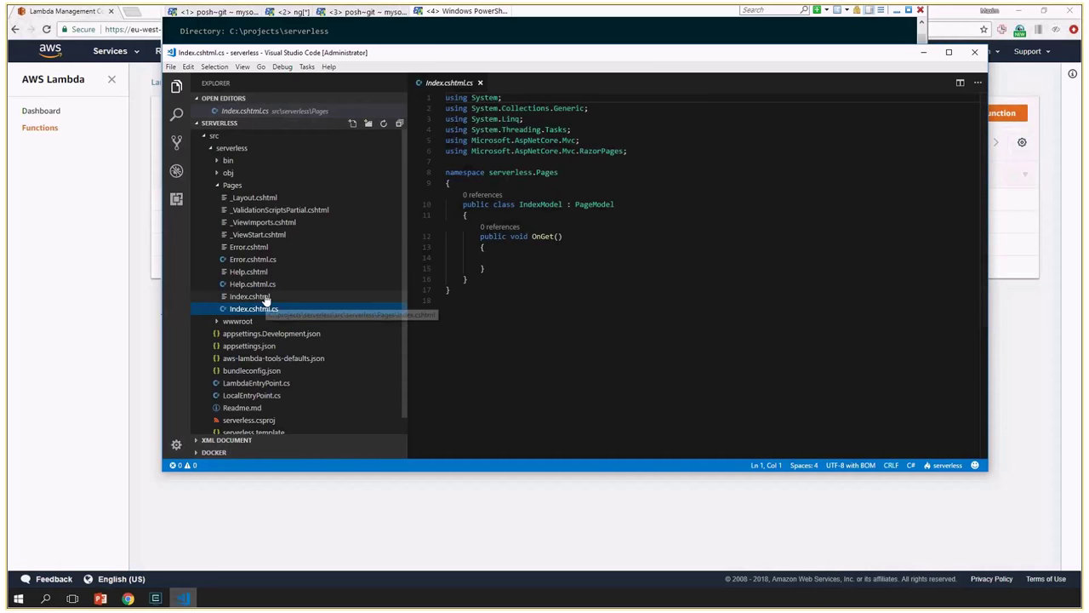
Step: Change the h2 heading in Index.cshtml to "Congratulations!!! Just created from AWS templates for dotnet" and save the file
click(249, 296)
click(600, 161)
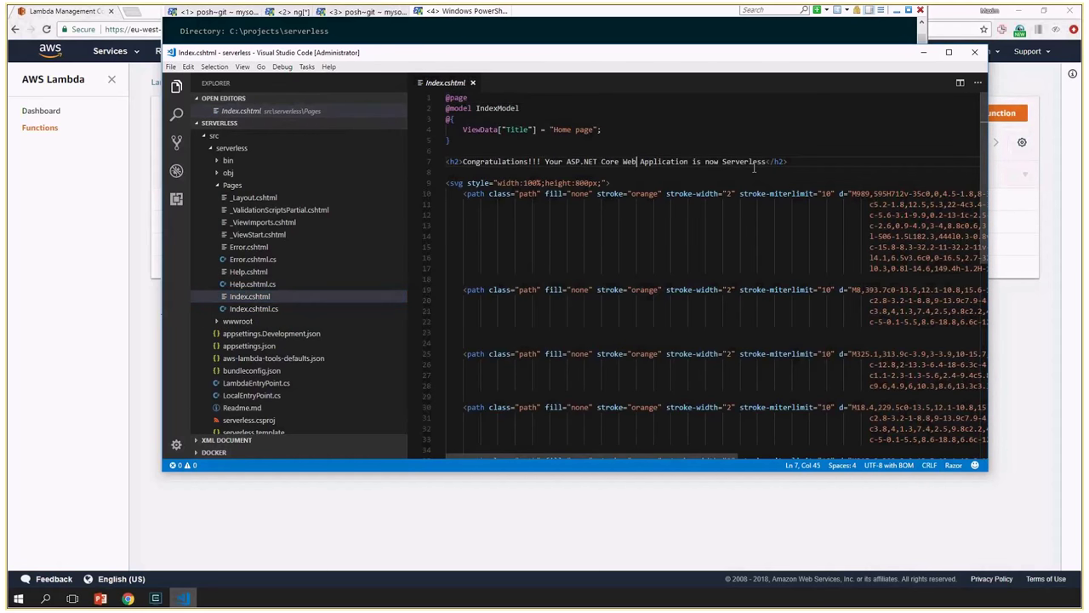
click(766, 161)
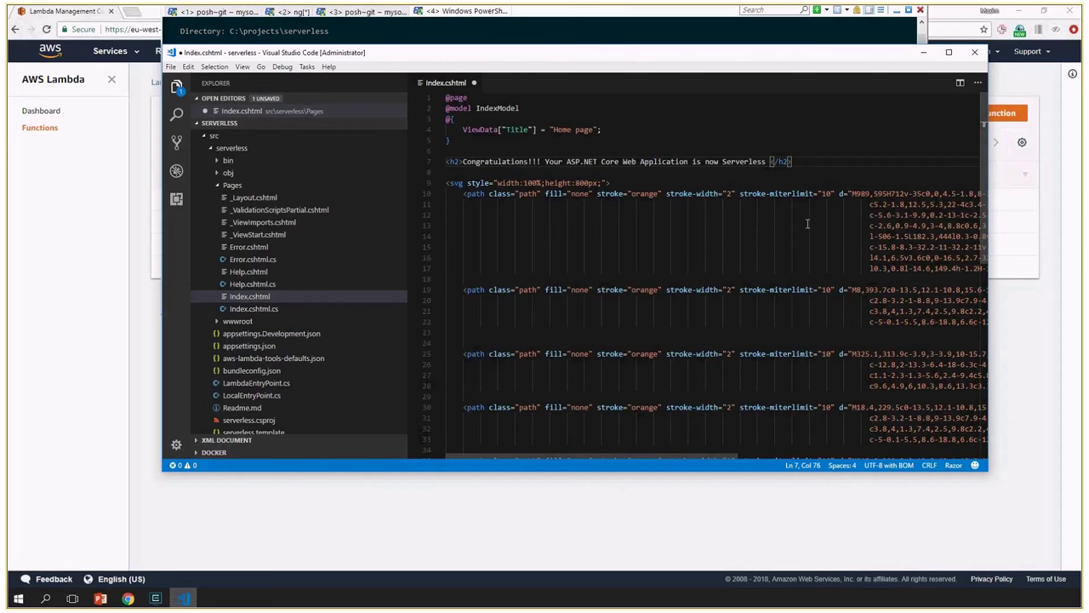
key(shift+Home)
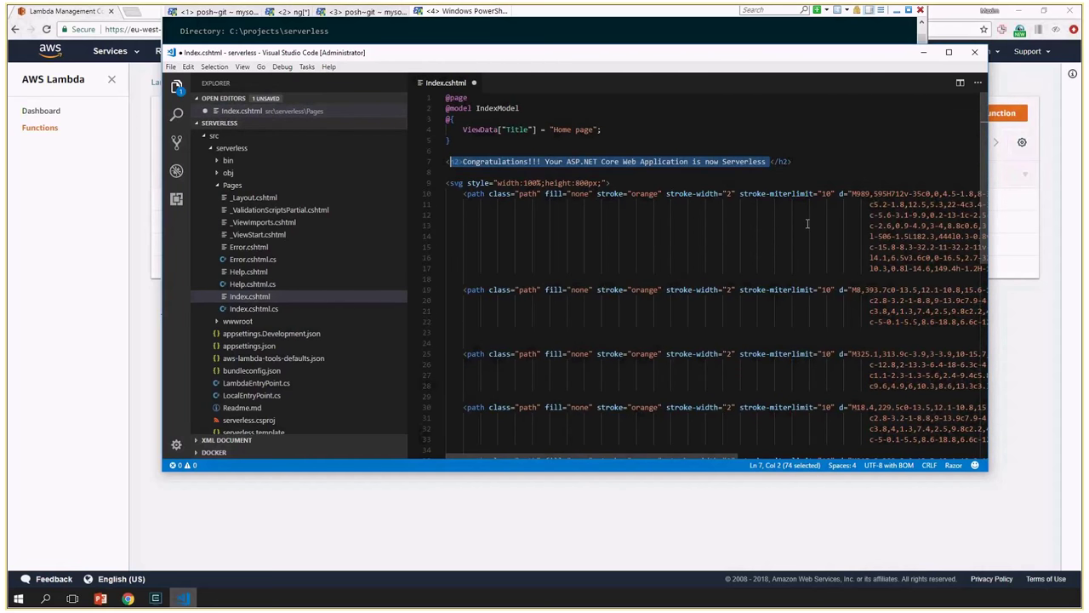
key(ctrl+shift+Right)
key(ctrl+shift+Right)
key(ctrl+shift+Right)
key(ctrl+shift+Right)
key(ctrl+shift+Left)
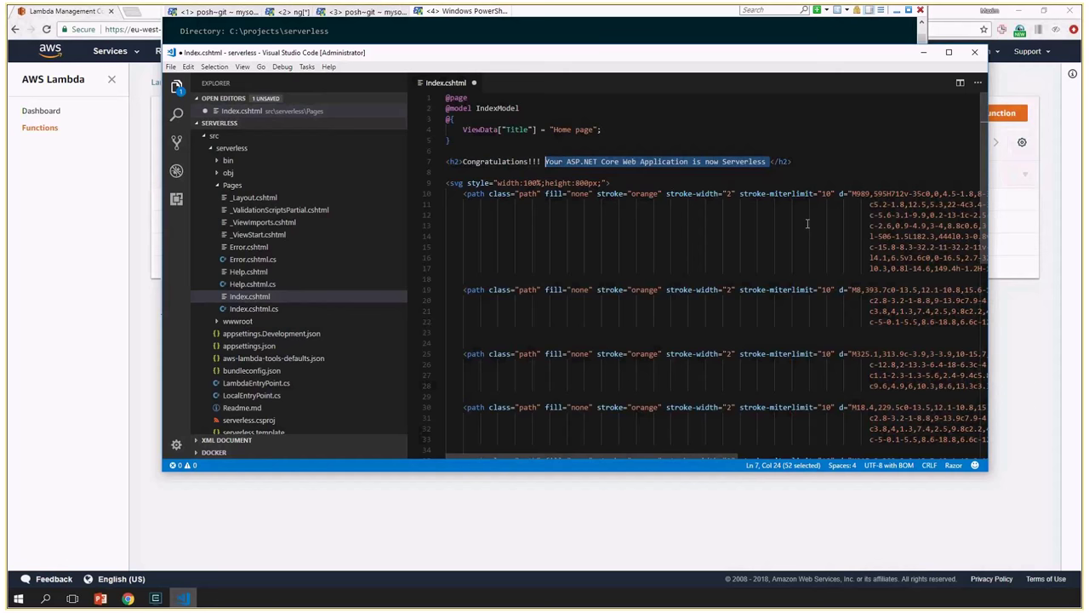
text(Just created from )
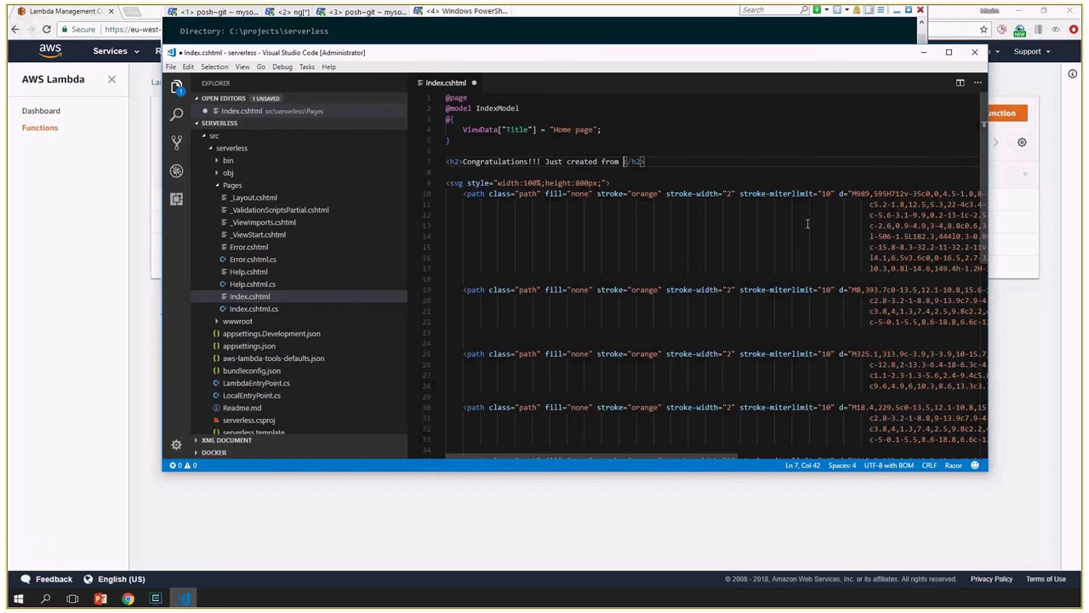
text(AWS t)
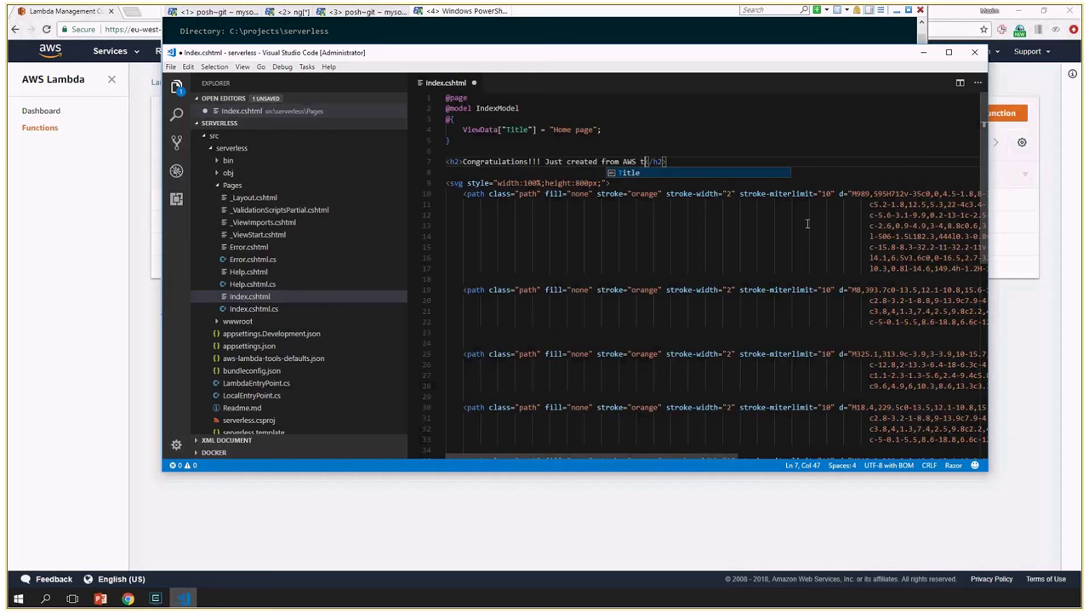
text(emplates for )
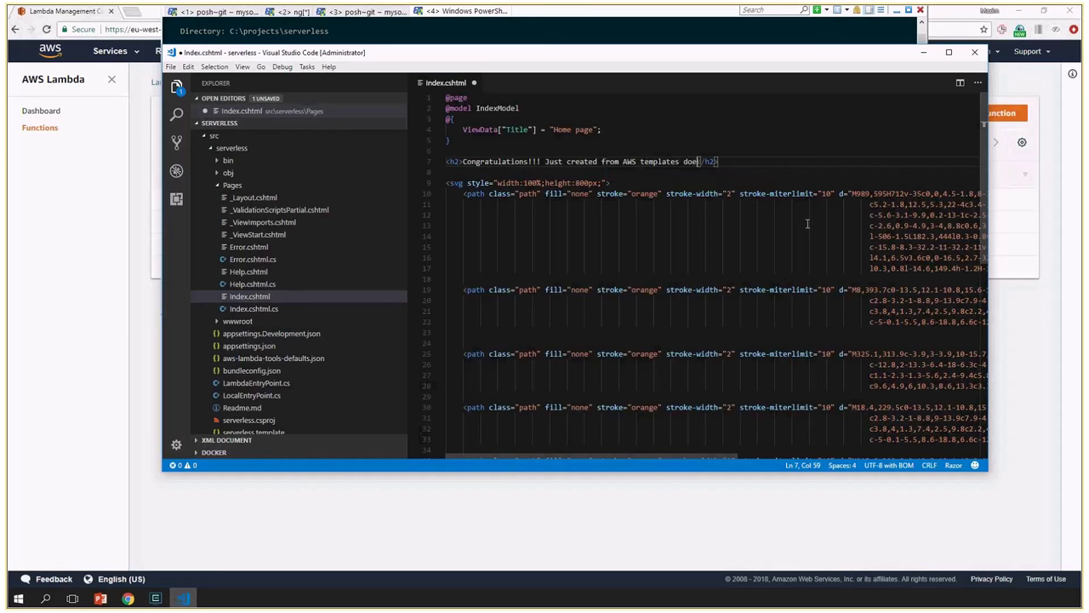
text(dotnet)
key(ctrl+s)
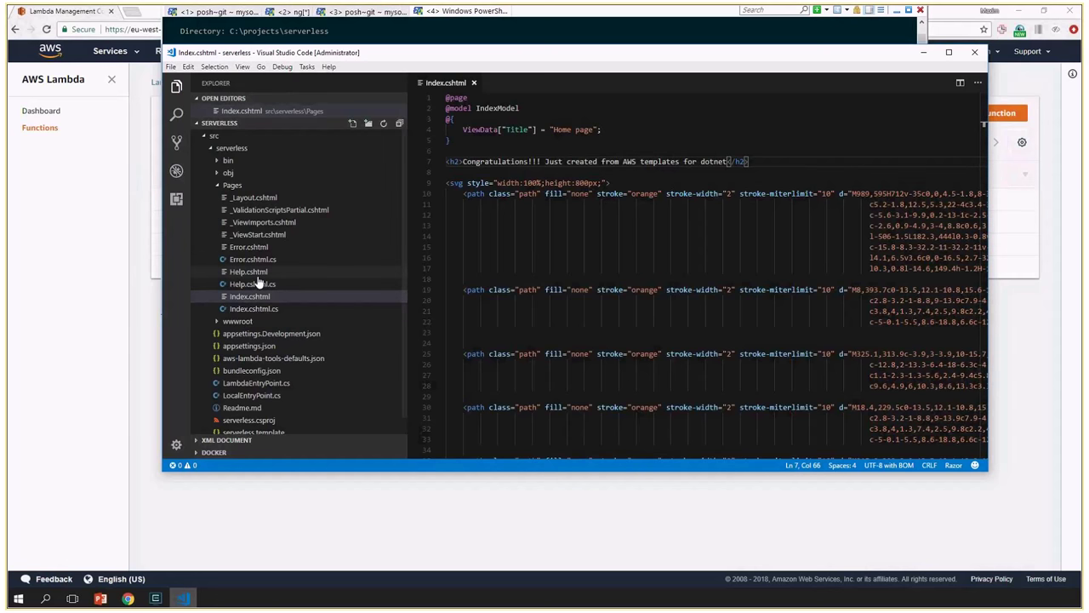
Step: Switch to the AWS console in Chrome and open the S3 storage service
click(90, 372)
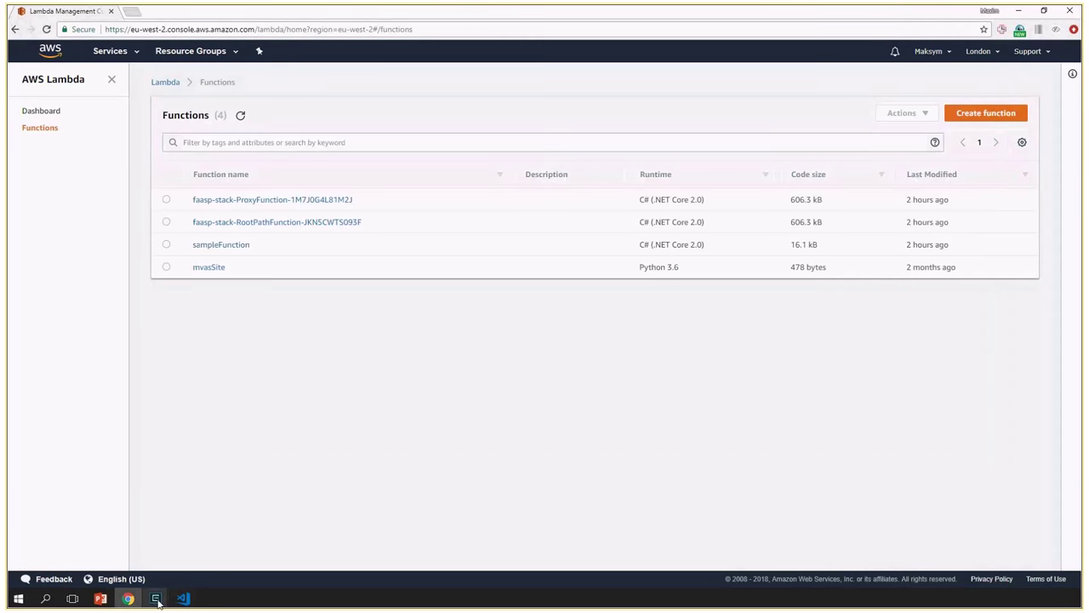
mouse_move(158, 601)
click(382, 538)
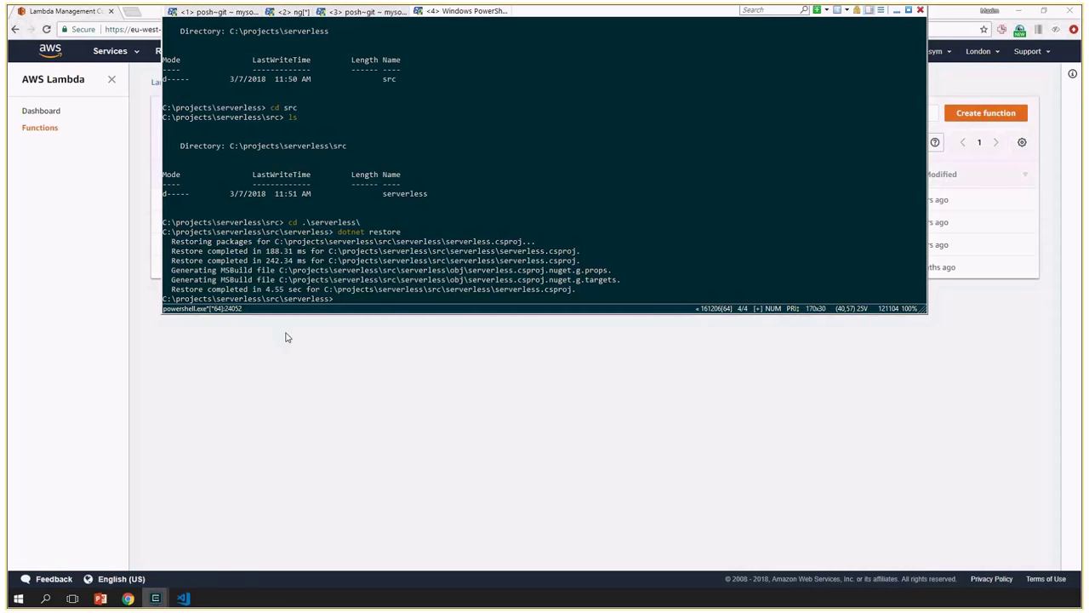
click(261, 406)
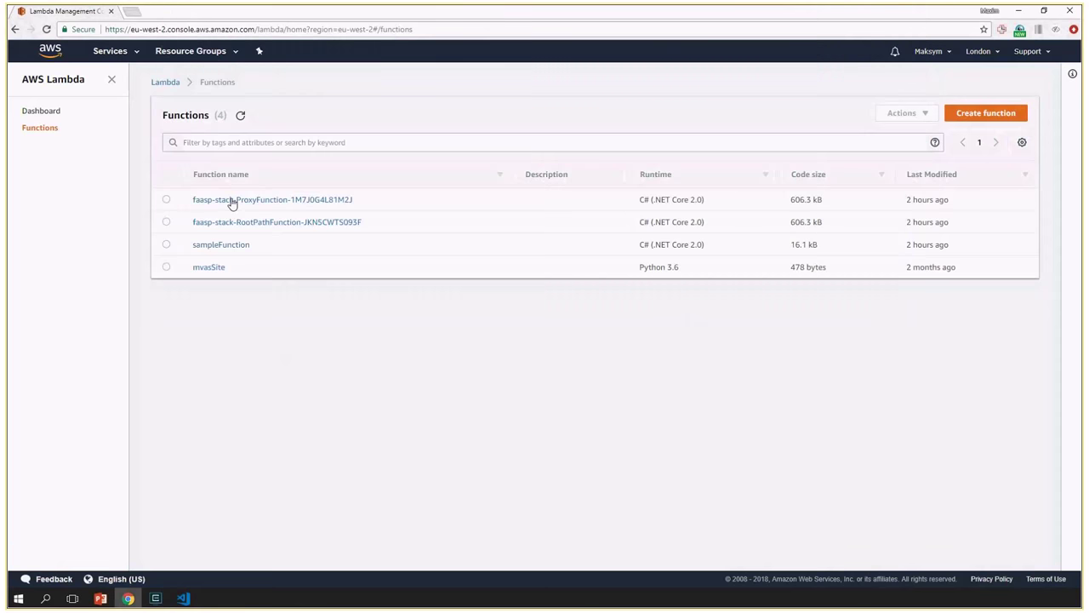
click(132, 53)
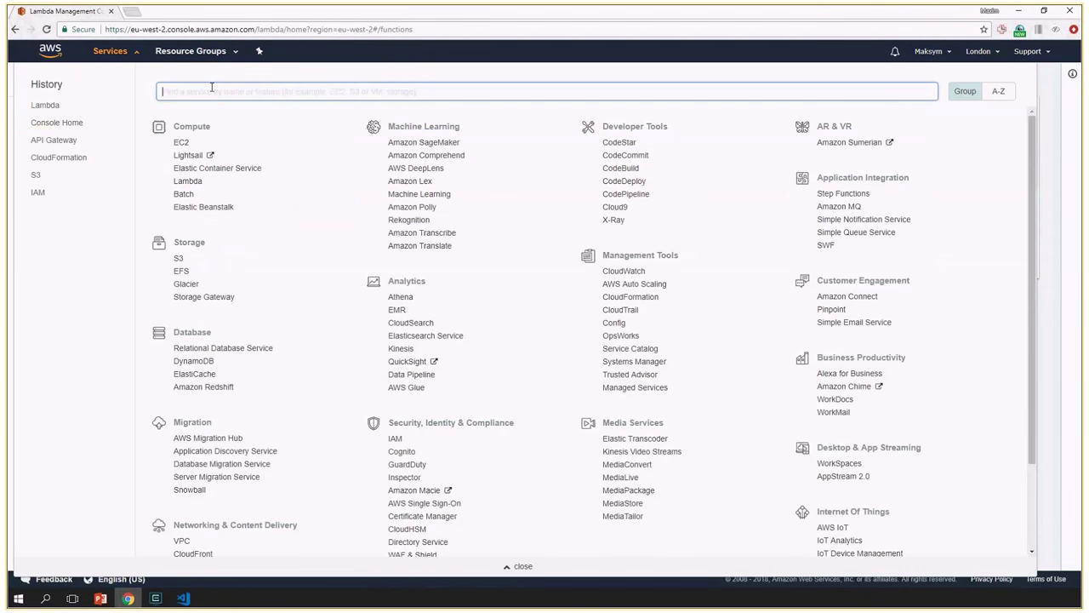
click(179, 259)
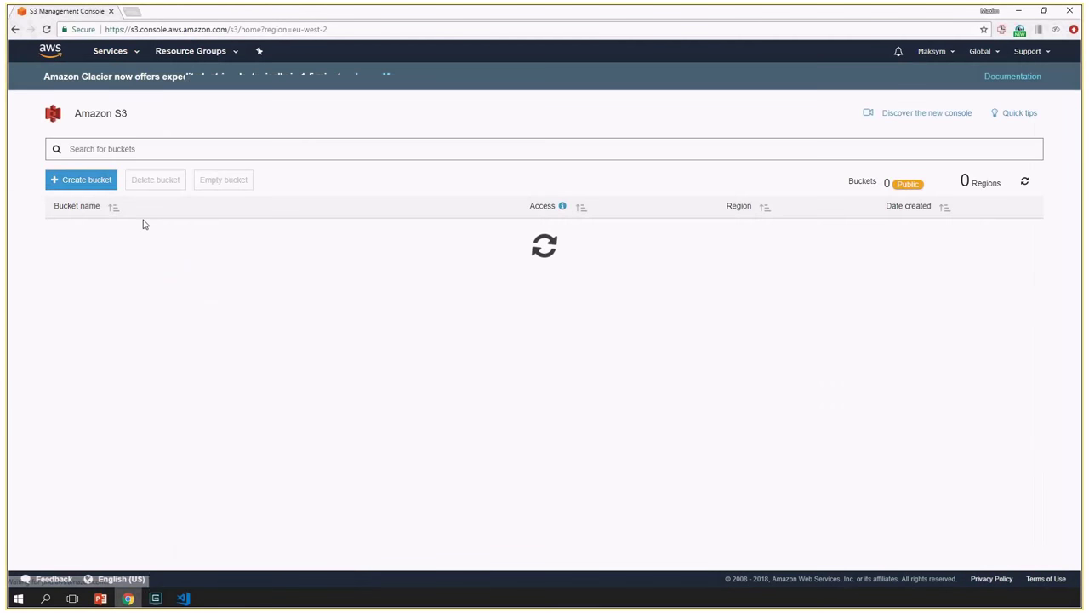
Step: Start creating a new S3 bucket and try the bucket name serverless1
click(82, 180)
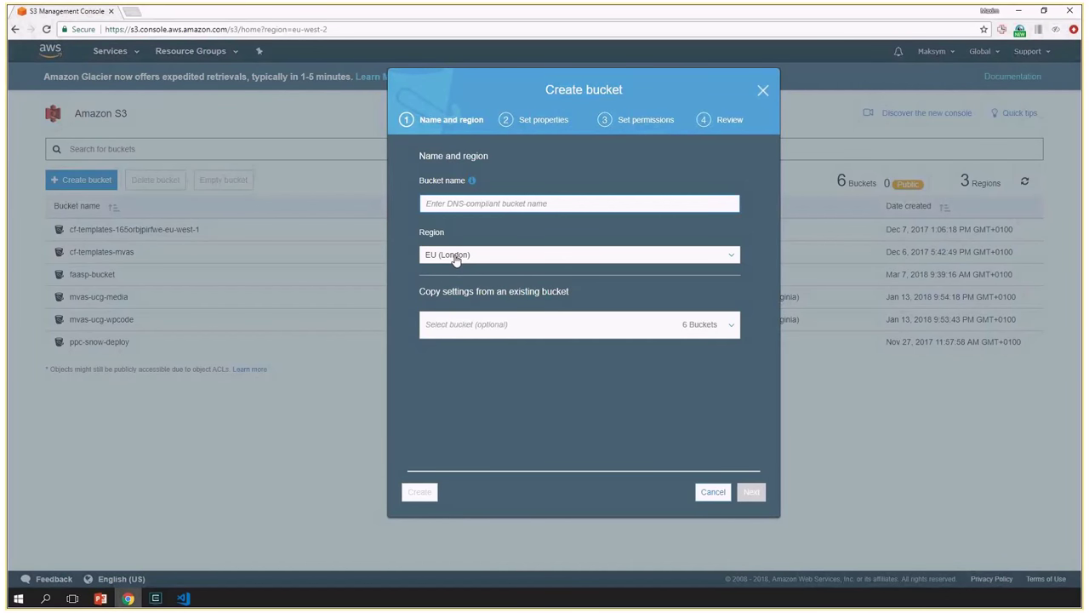
text(serverless)
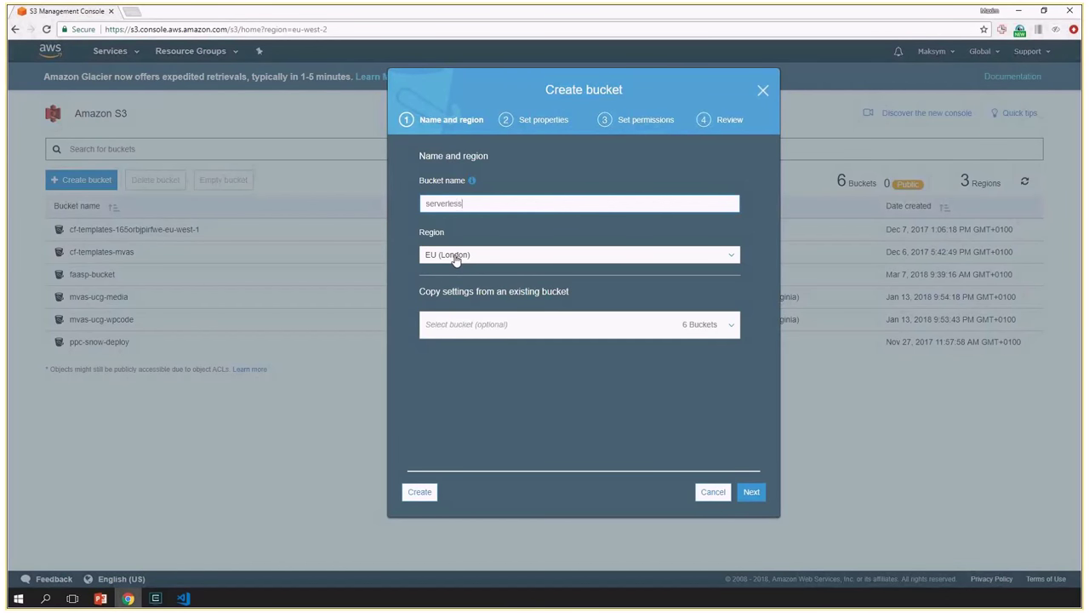
text(1)
click(741, 495)
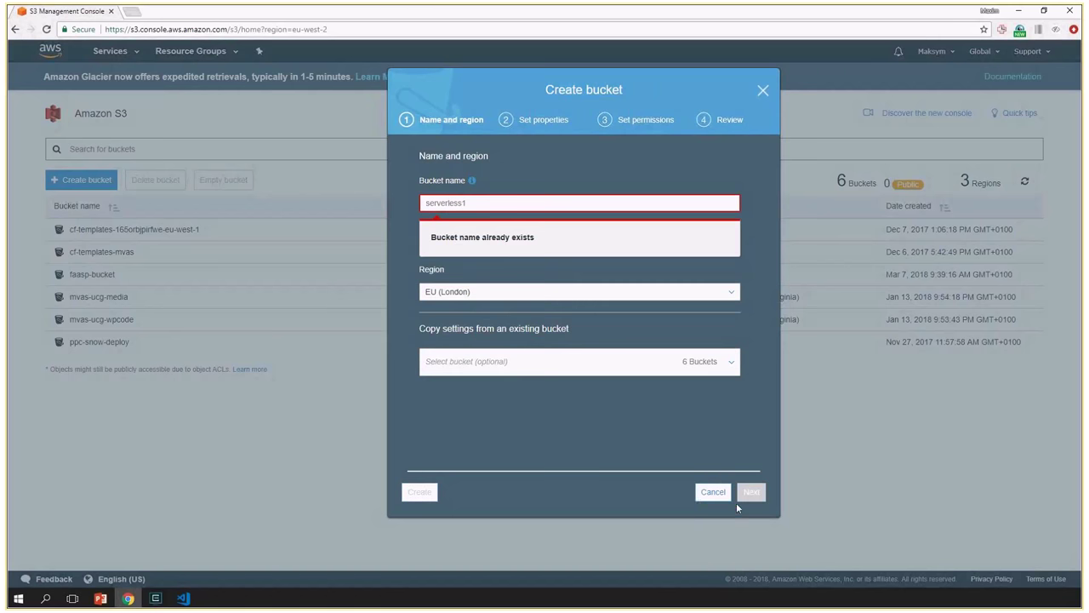
Step: Change the bucket name to serverless-net-community and continue to the bucket properties
click(497, 203)
key(BackSpace)
text(-n)
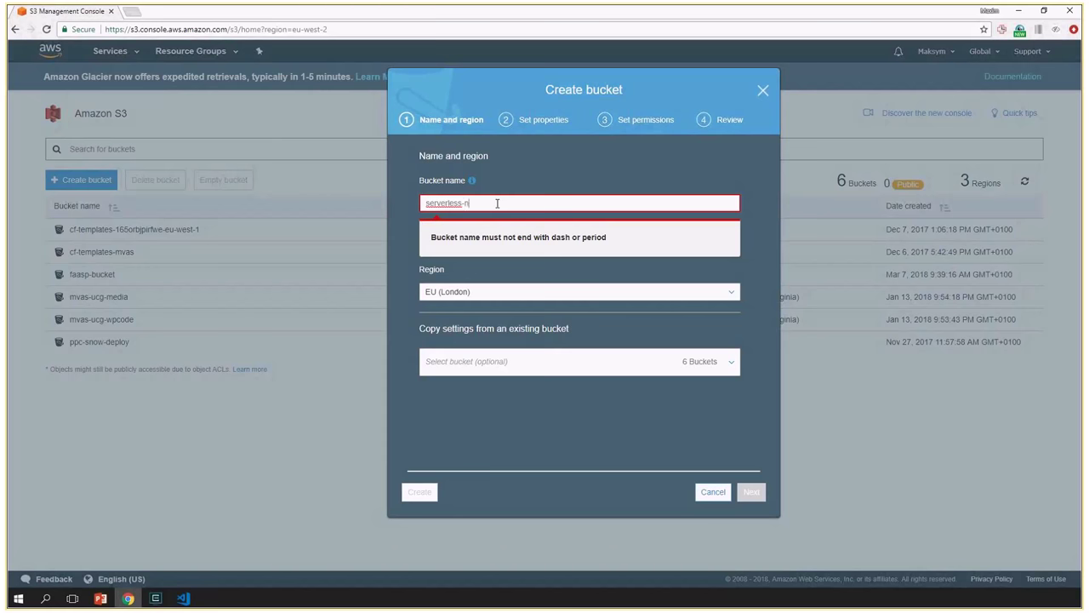
text(et-community)
key(ctrl+a)
click(751, 494)
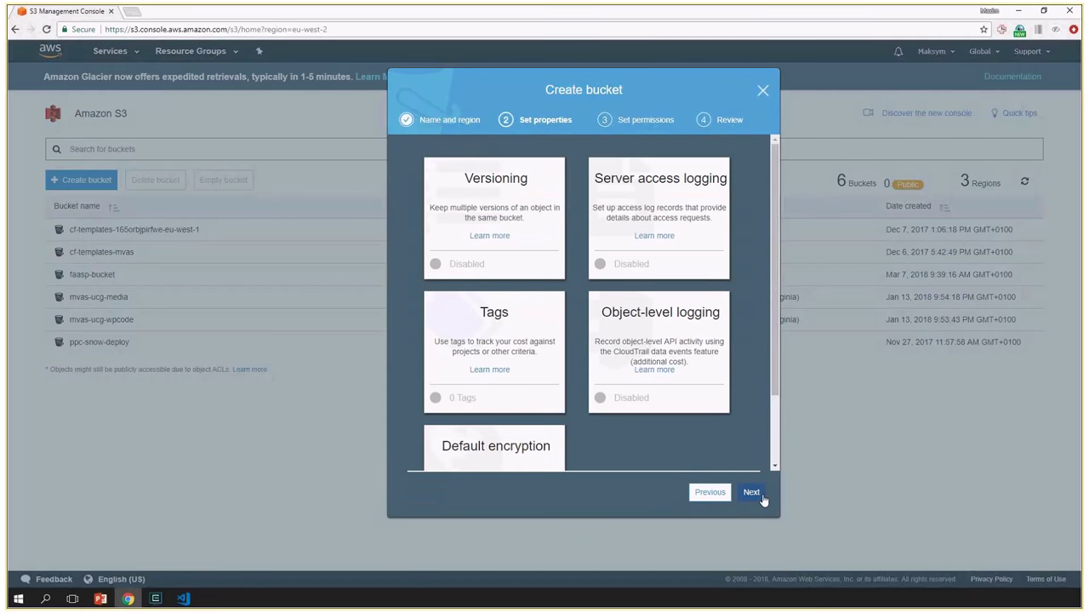
Step: Keep the default properties and permissions, create the bucket, and open serverless-net-community
click(763, 500)
click(743, 428)
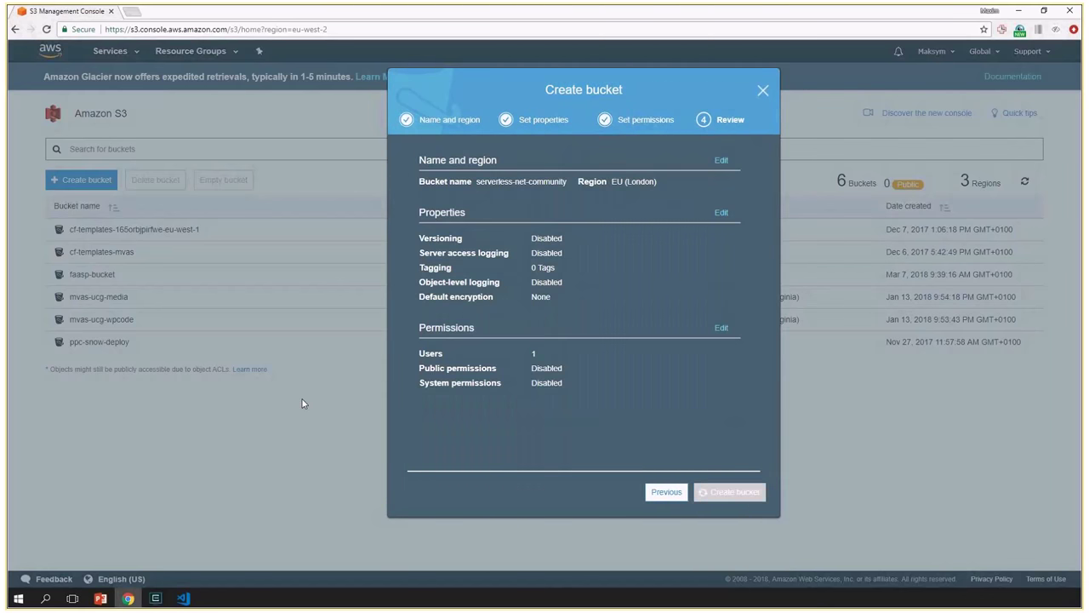
click(114, 365)
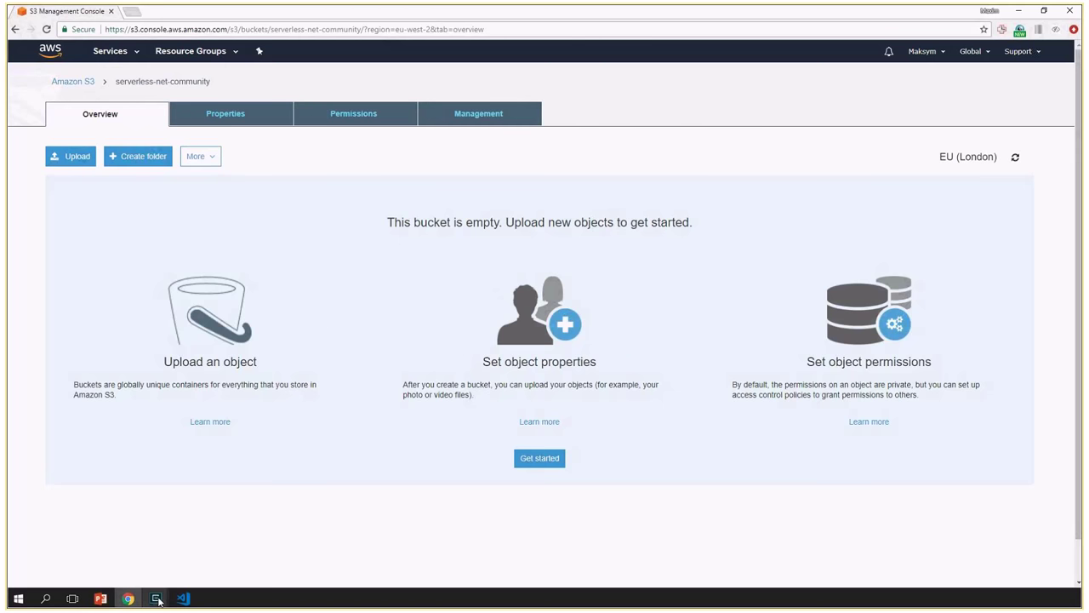
Step: Switch to the PowerShell terminal, run dotnet lambda deploy-serverless, and enter serverless-net-community-stack as the CloudFormation stack name
click(378, 558)
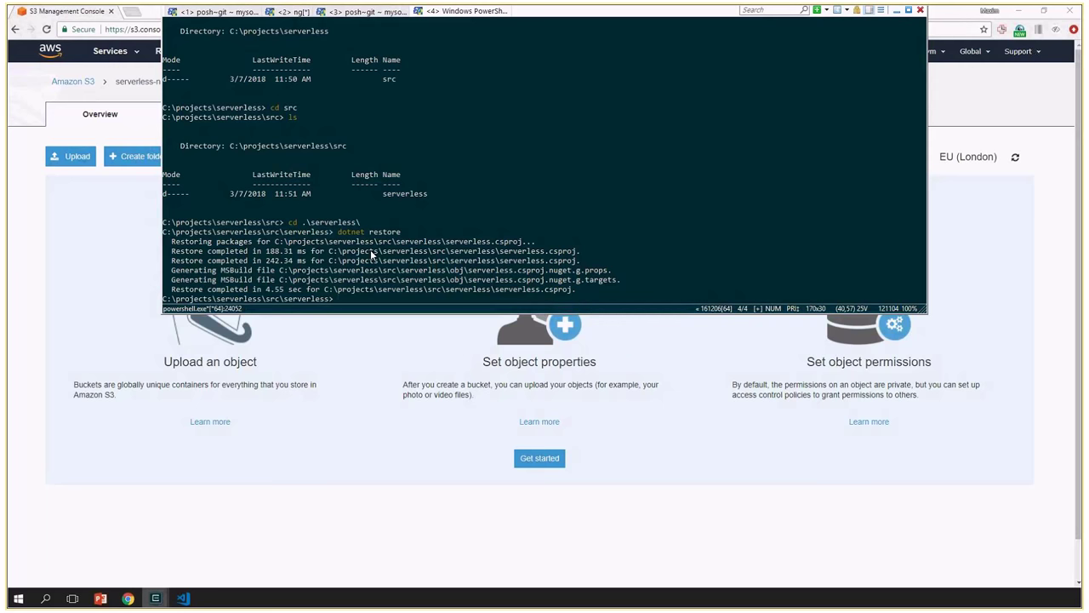
text(dotnet lambda deploy-serverless)
key(Return)
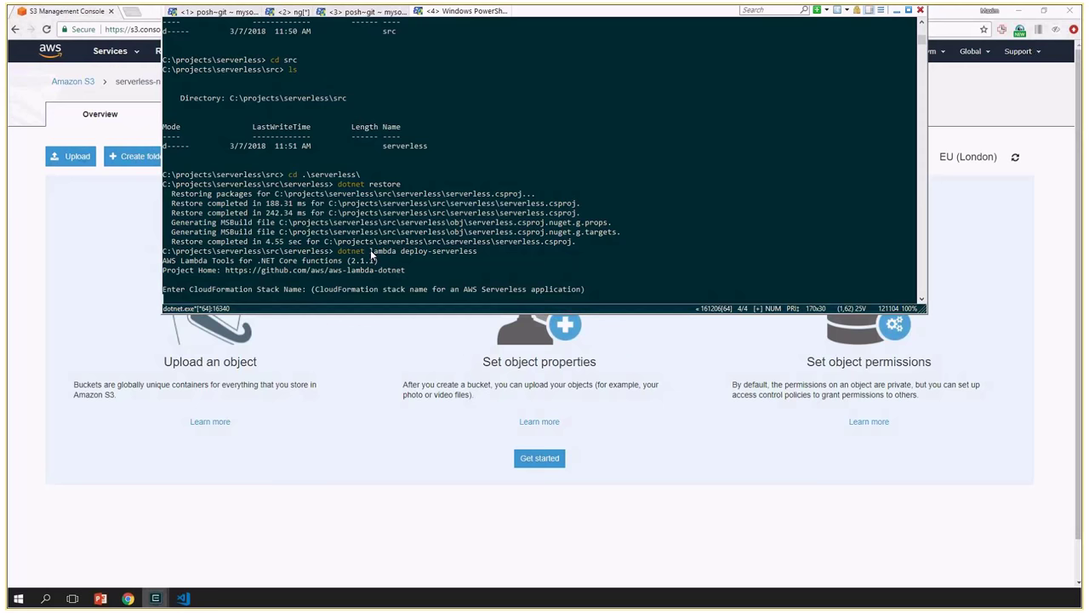
text(serverless-)
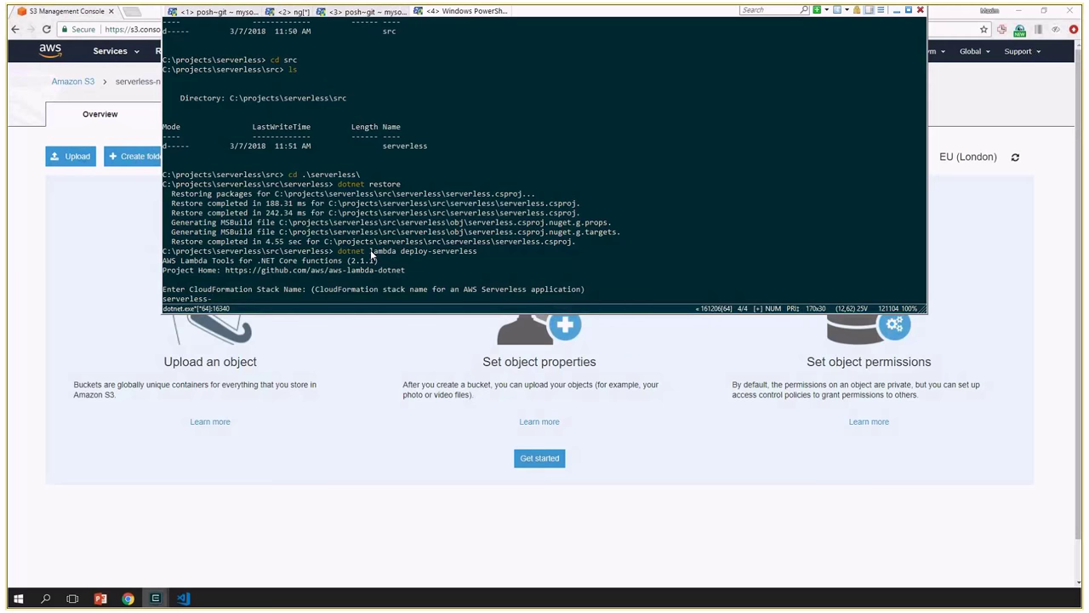
text(net-community-stack)
key(Return)
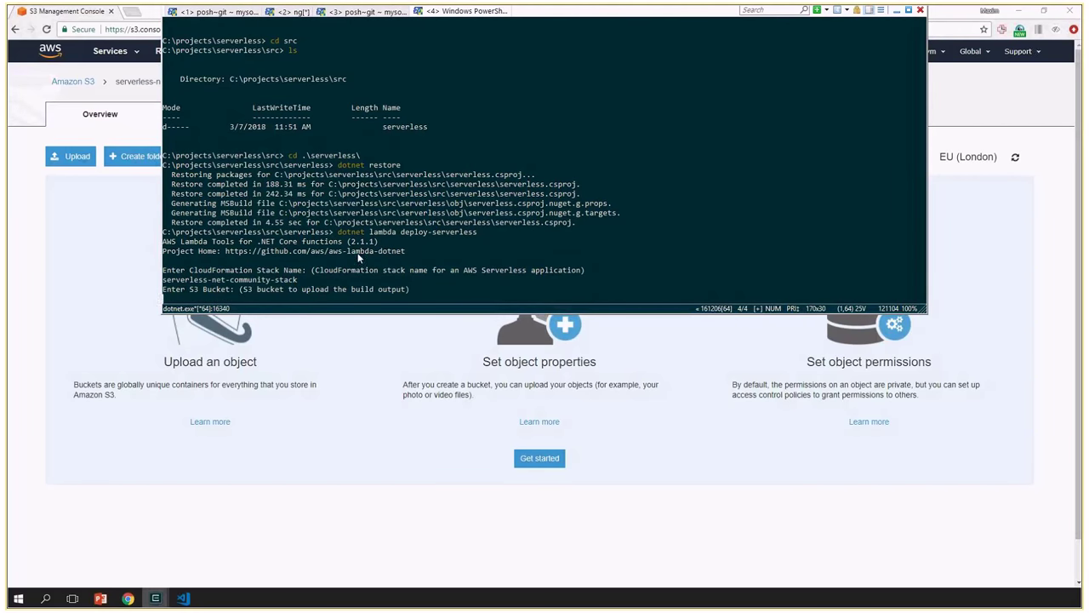
Step: Copy the bucket name serverless-net-community from the AWS console and submit it as the deployment's S3 bucket in the terminal
click(75, 192)
drag(209, 85, 115, 88)
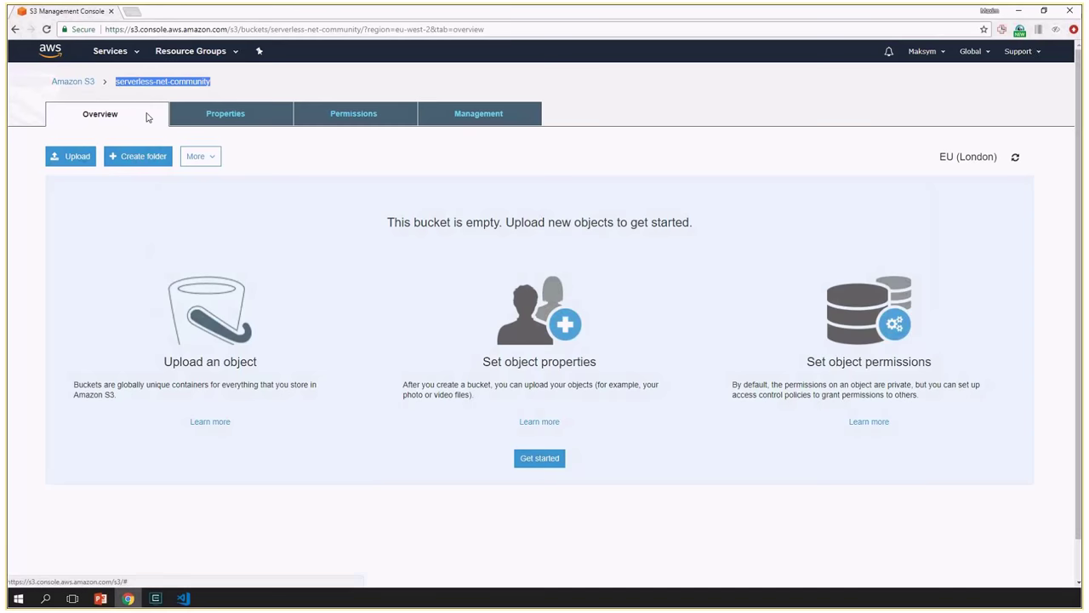
key(ctrl+c)
key(alt+Tab)
key(ctrl+v)
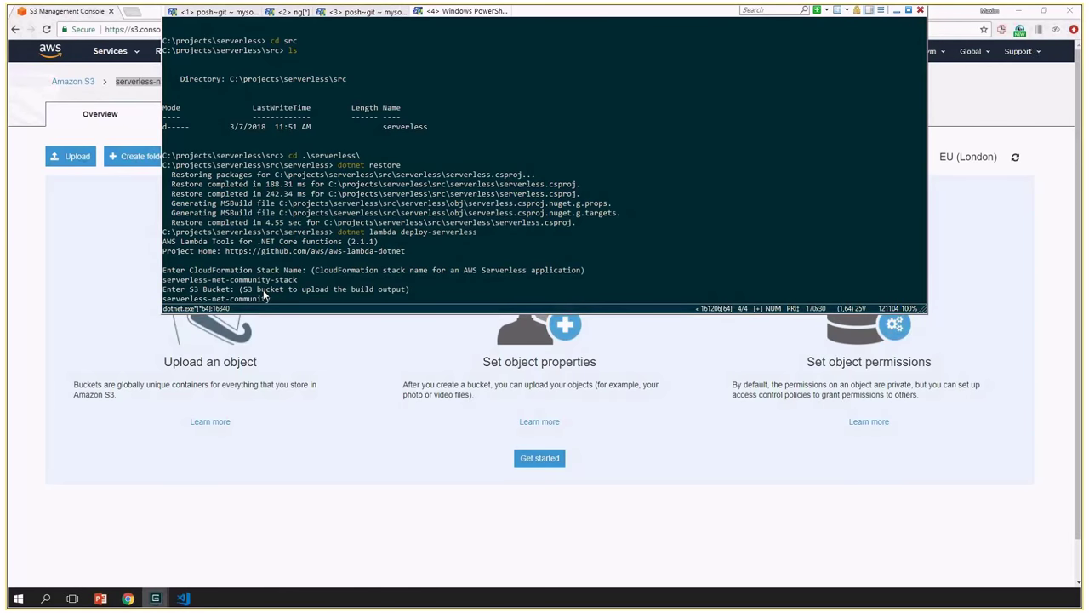
key(Return)
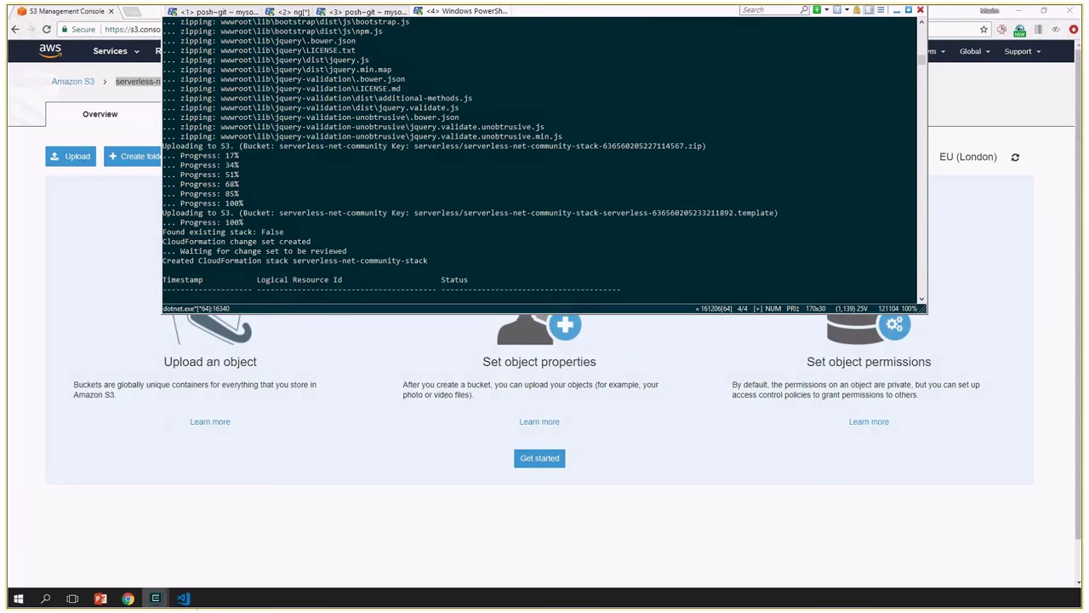
Step: Switch to Visual Studio Code and review the function definitions in serverless.template
key(alt+Tab)
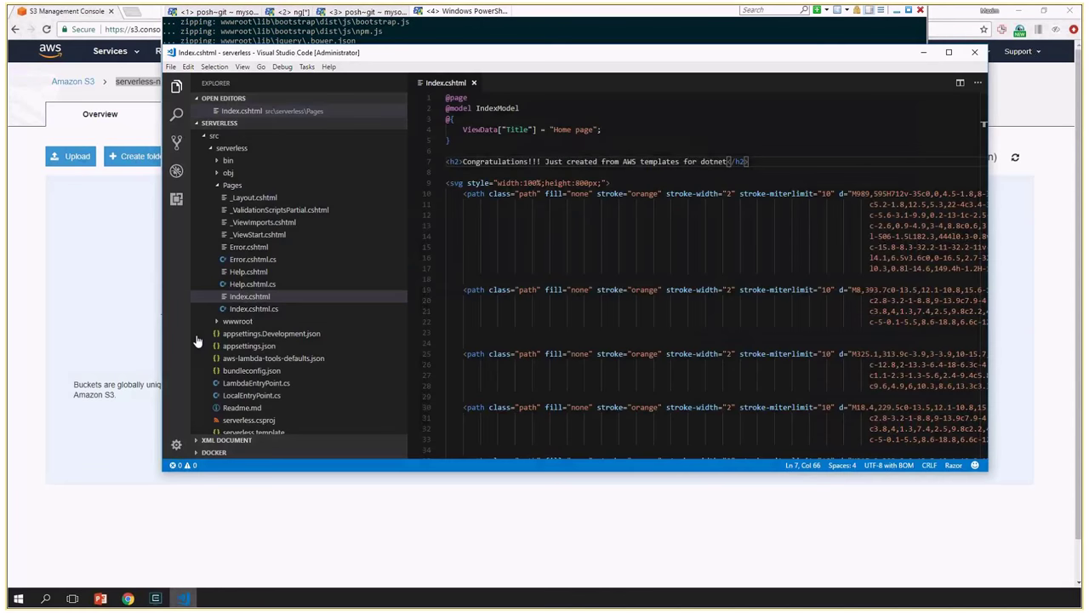
scroll(195, 340, down, 1)
click(254, 415)
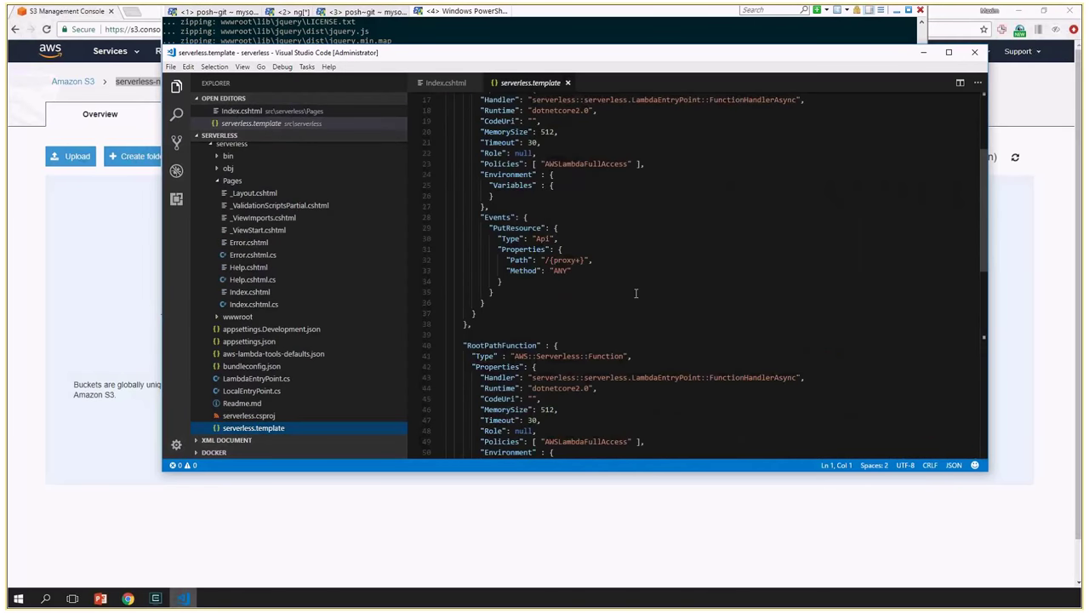
scroll(637, 332, down, 3)
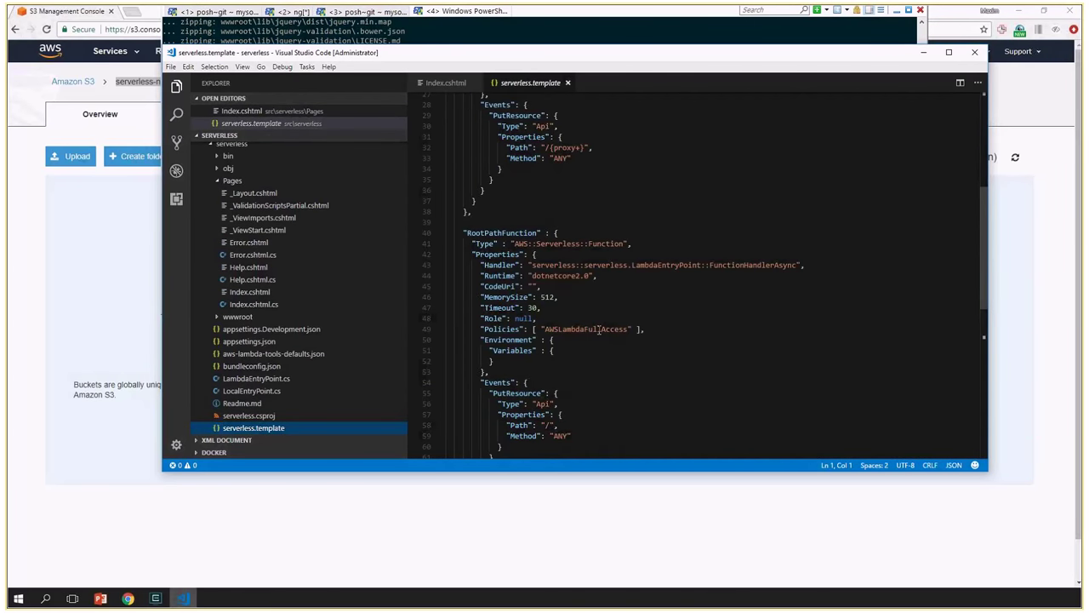
scroll(474, 330, up, 3)
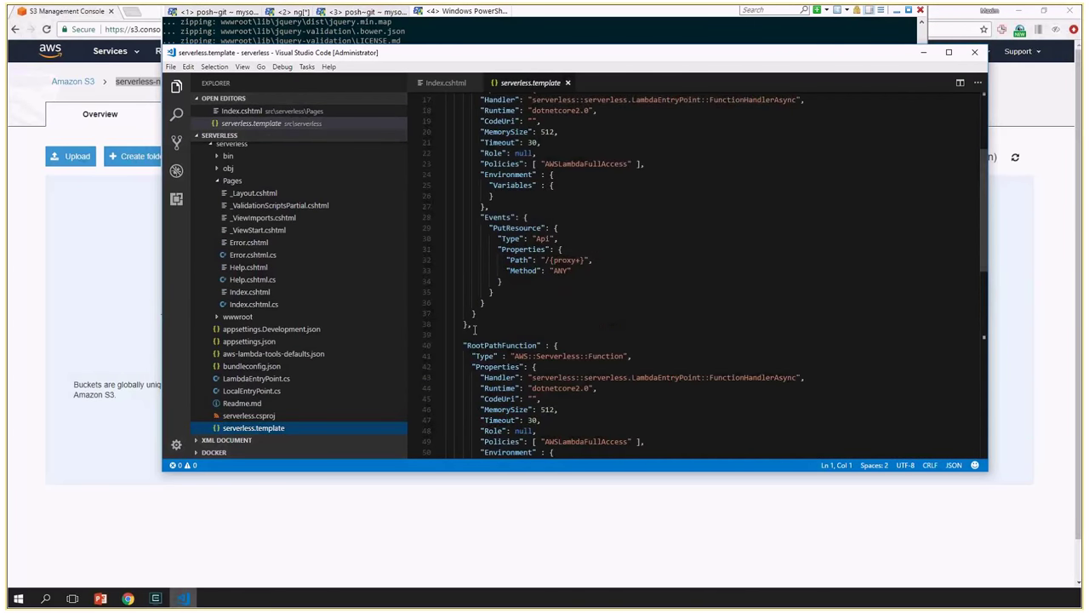
scroll(475, 330, up, 5)
Step: Return to the AWS console in Chrome, find the CloudFormation service, and open the details of serverless-net-community-stack
click(83, 256)
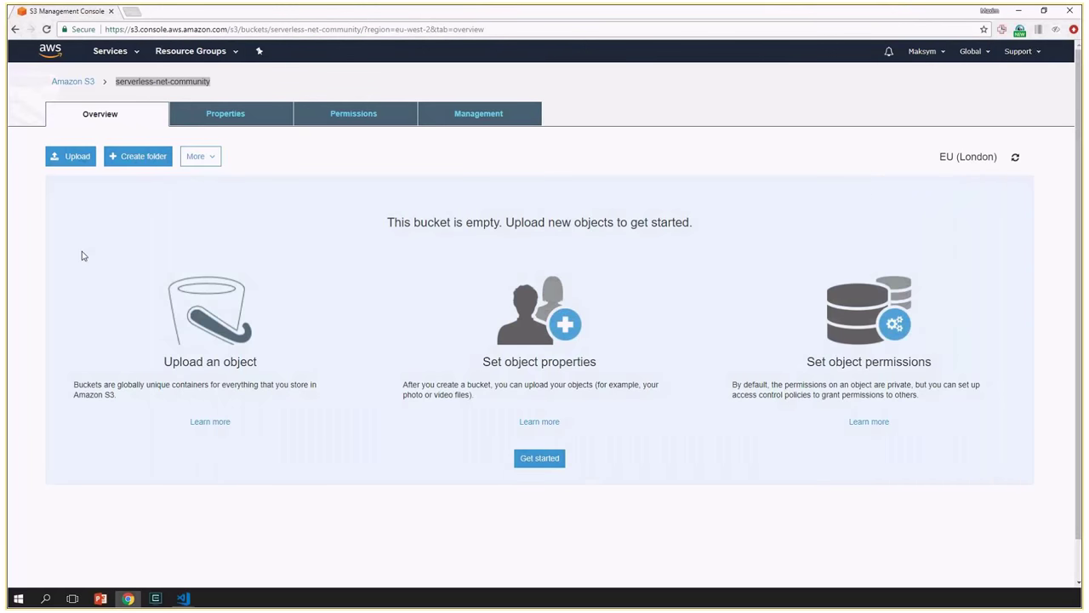
click(132, 53)
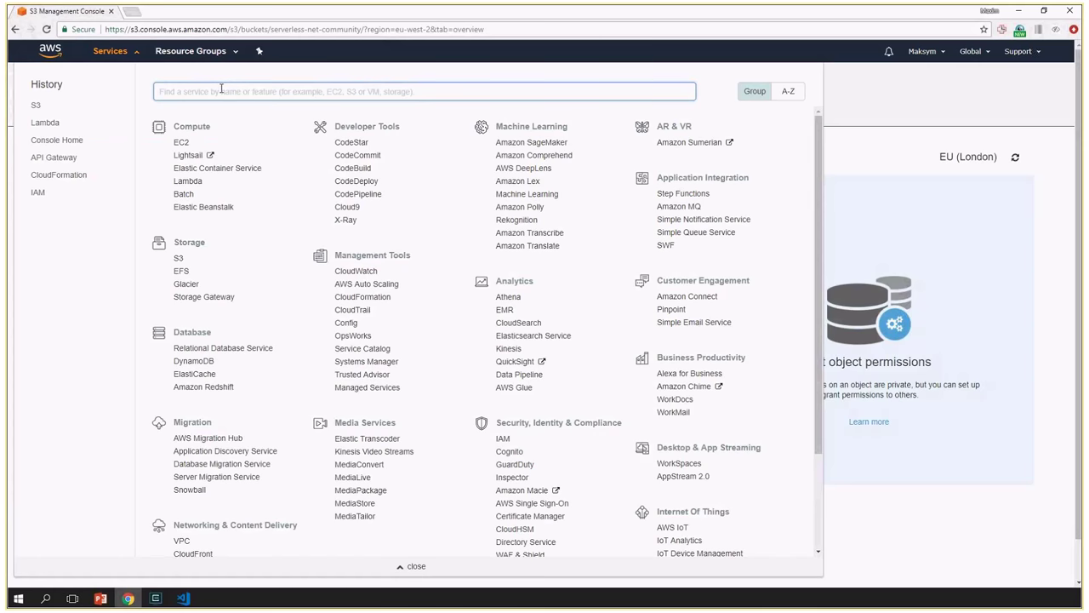
text(cloudform)
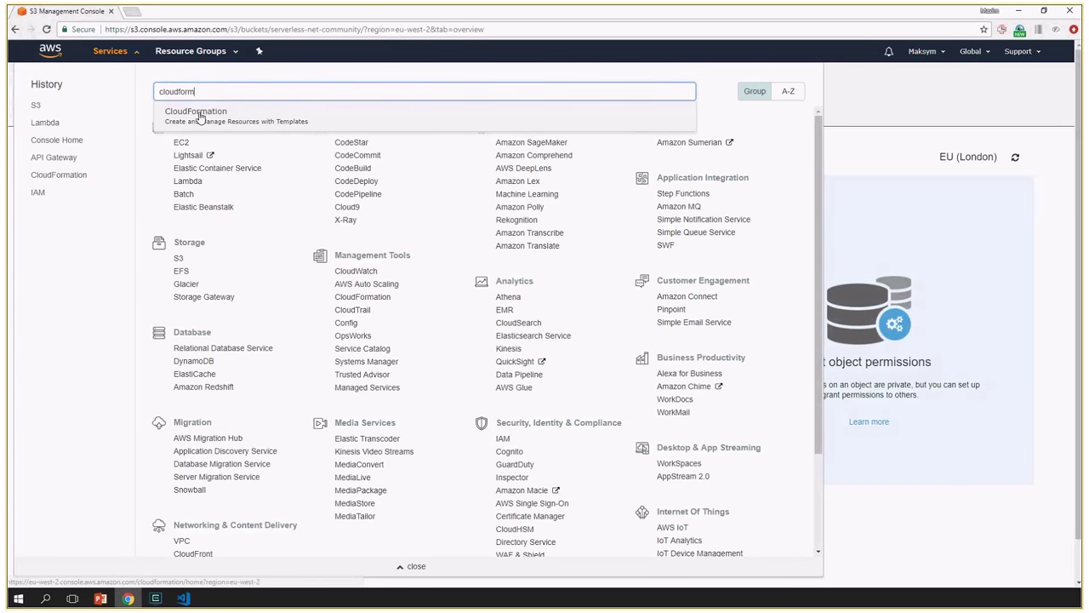
click(199, 116)
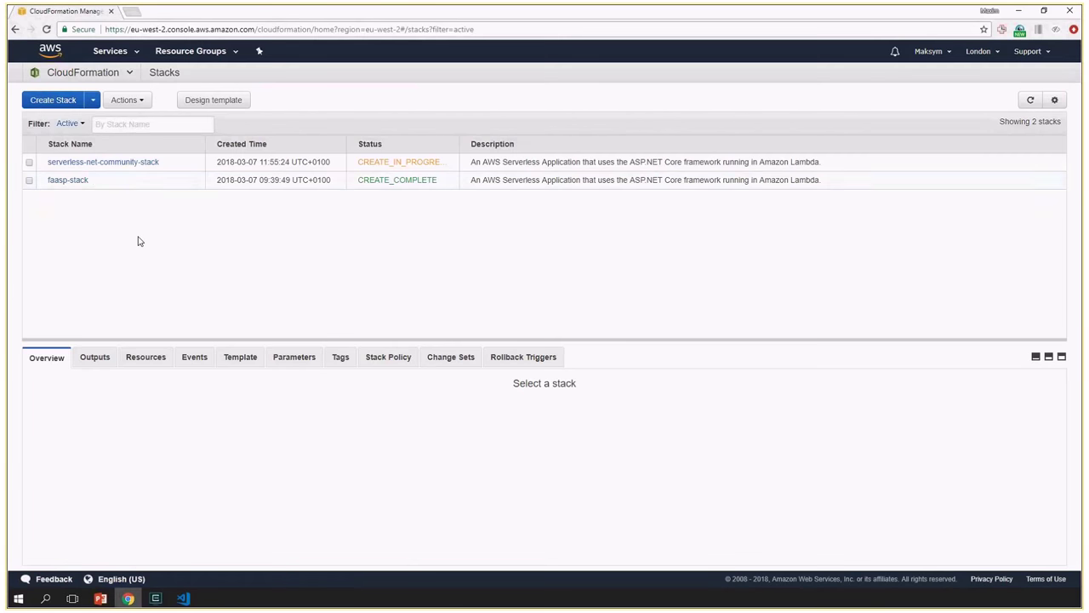
click(95, 163)
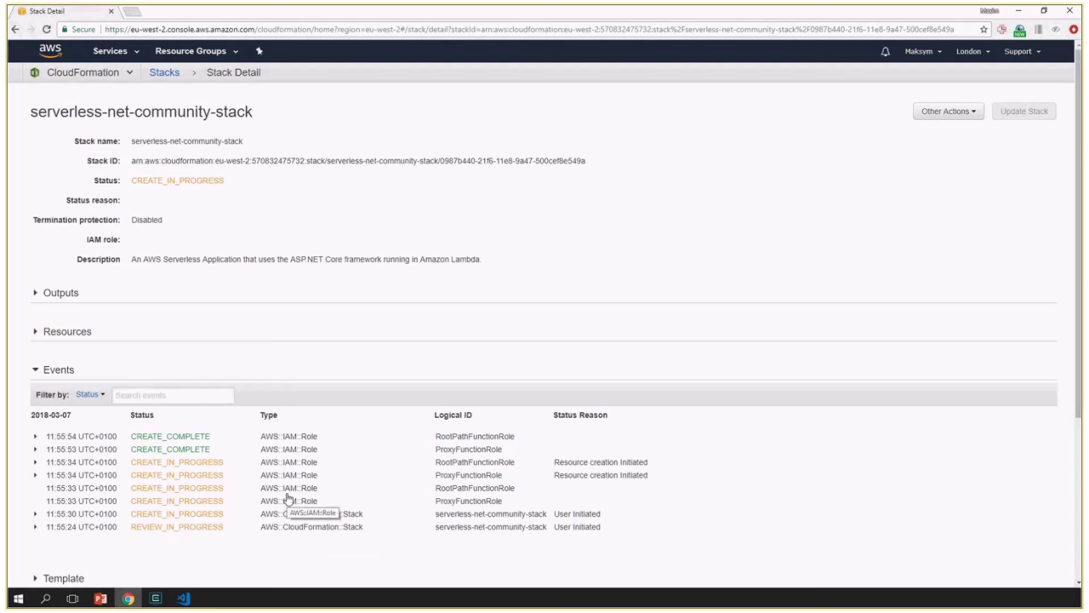
Step: Check the deployment output in the terminal, then load and review the additional events of the stack in CloudFormation
mouse_move(155, 598)
click(429, 531)
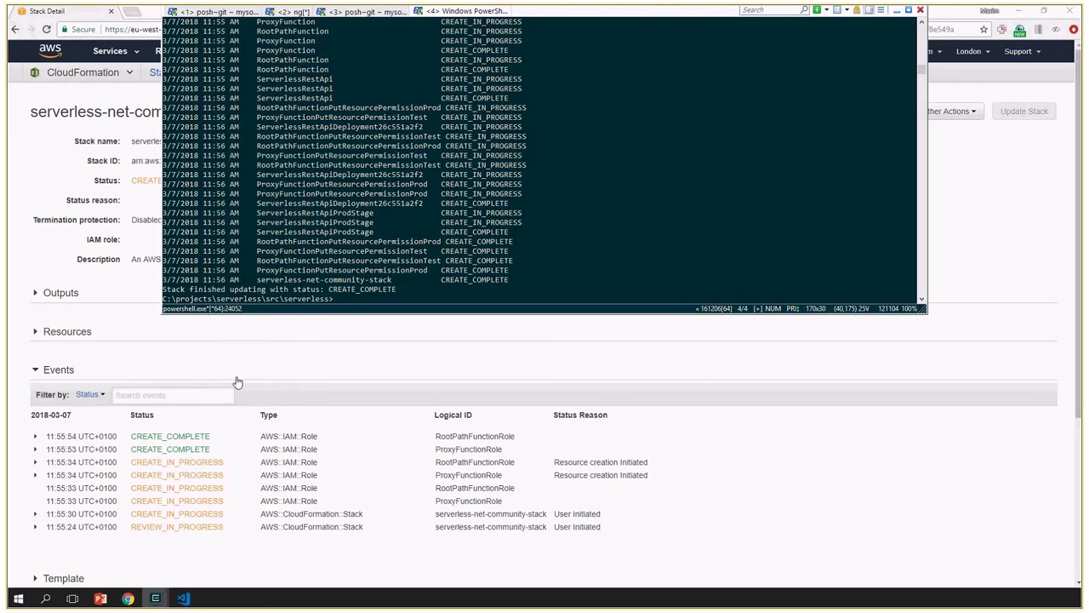
click(47, 10)
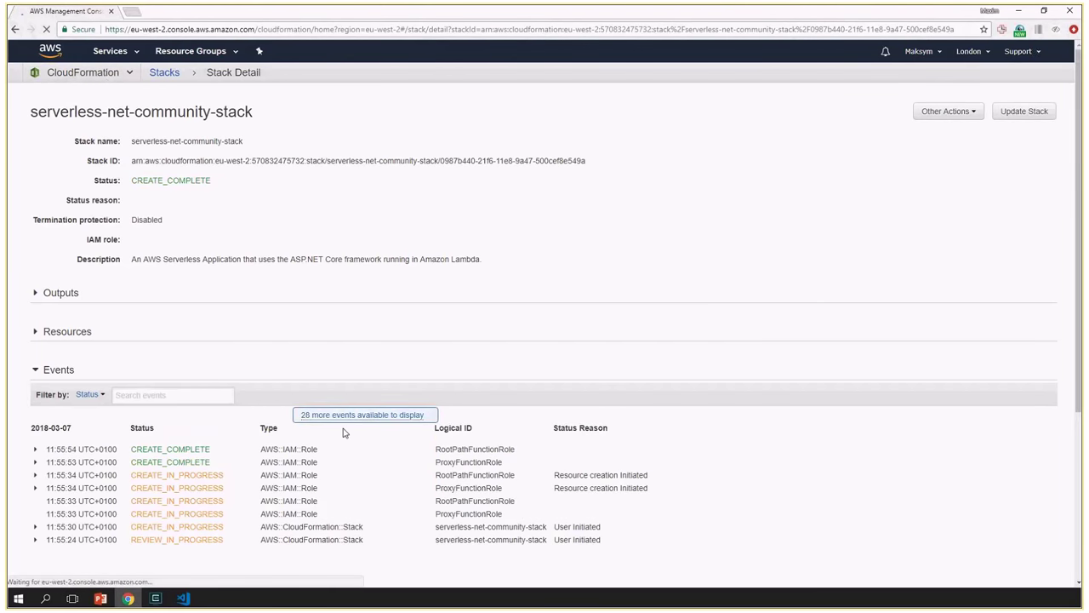
click(344, 421)
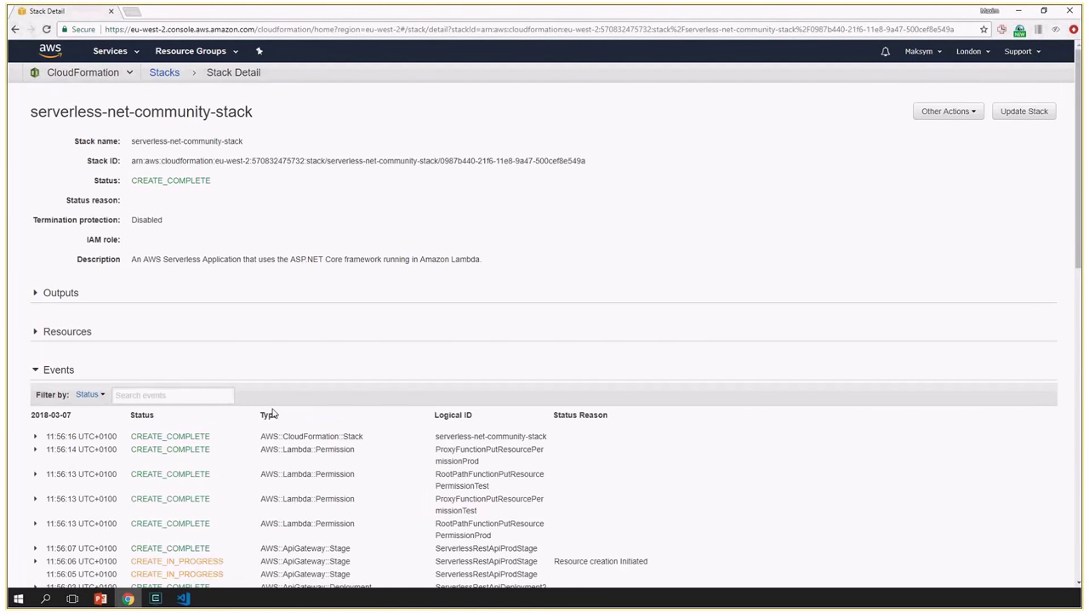
scroll(256, 421, down, 2)
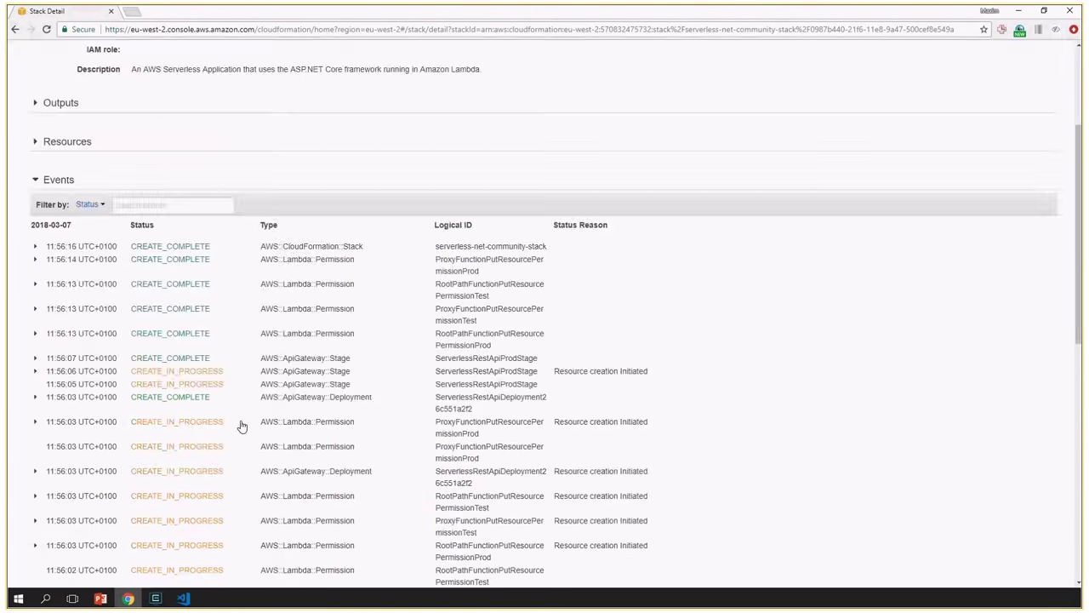
scroll(242, 425, up, 2)
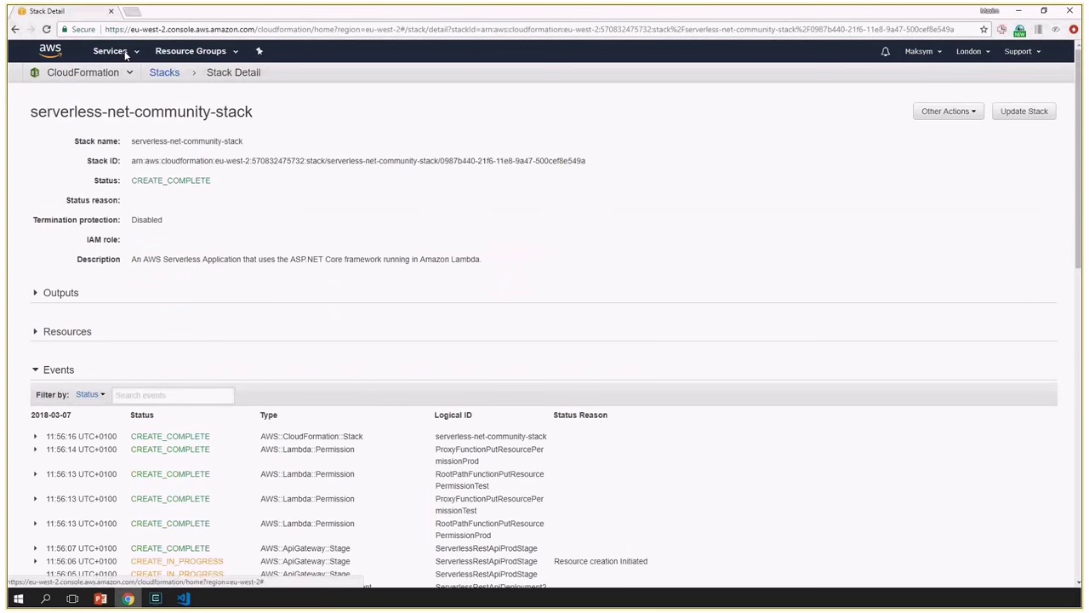
Step: Open the API Gateway service and inspect the root ANY method of the serverless-net-community-stack API
click(126, 55)
click(51, 175)
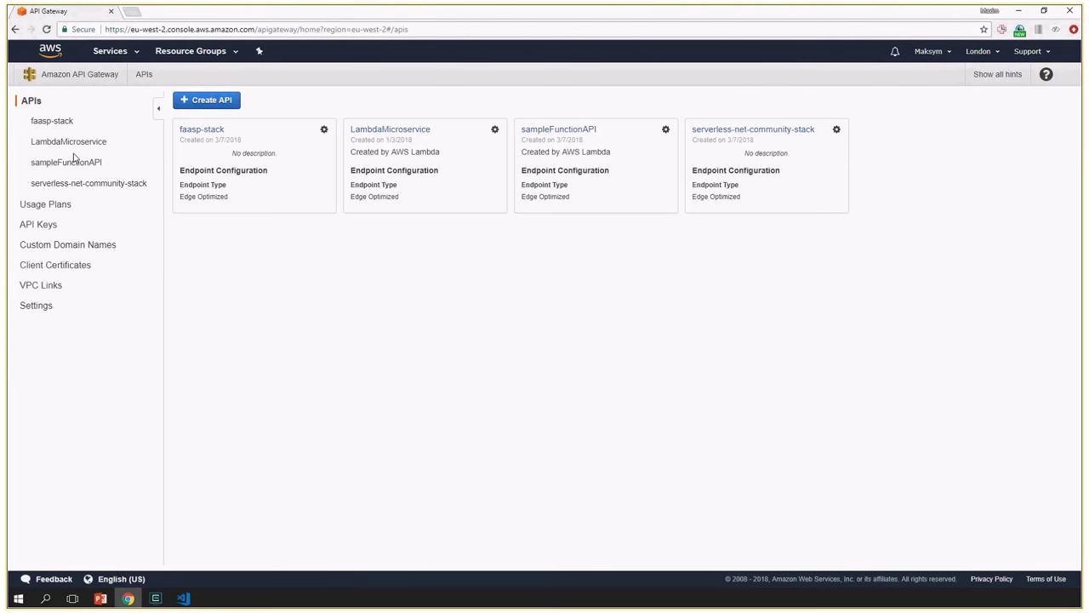
click(748, 132)
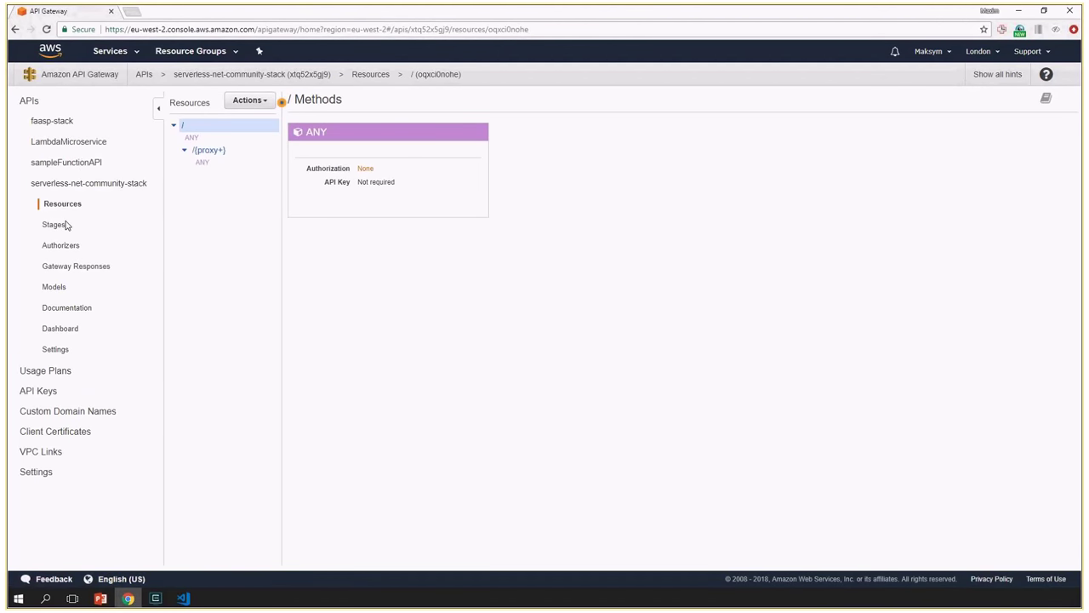
click(193, 139)
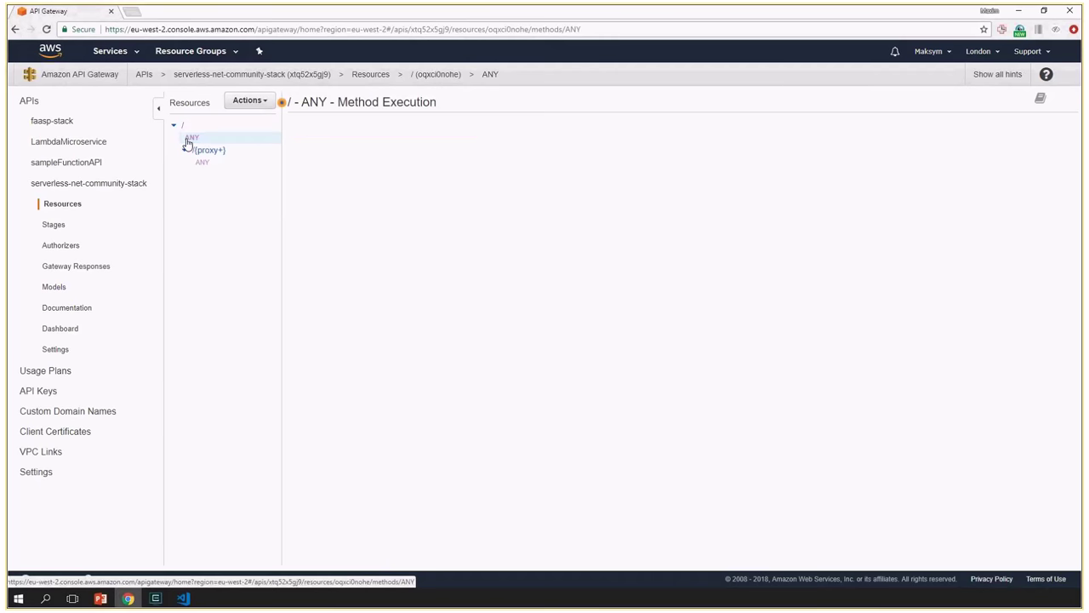
click(186, 130)
click(191, 139)
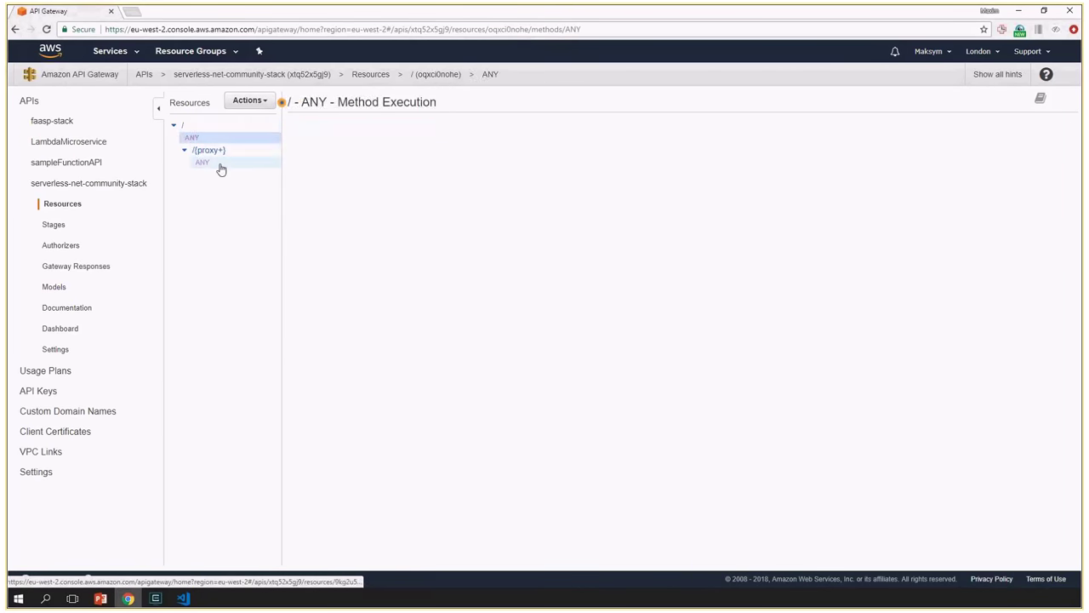
Step: Open the Prod stage of the serverless-net-community-stack API and copy its Invoke URL
click(58, 225)
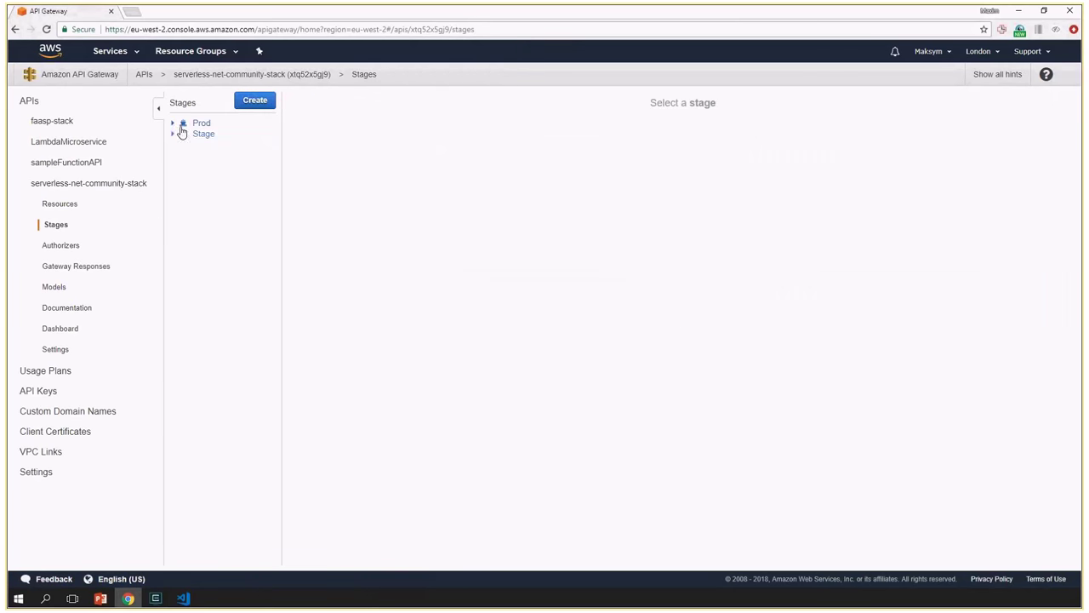
click(173, 123)
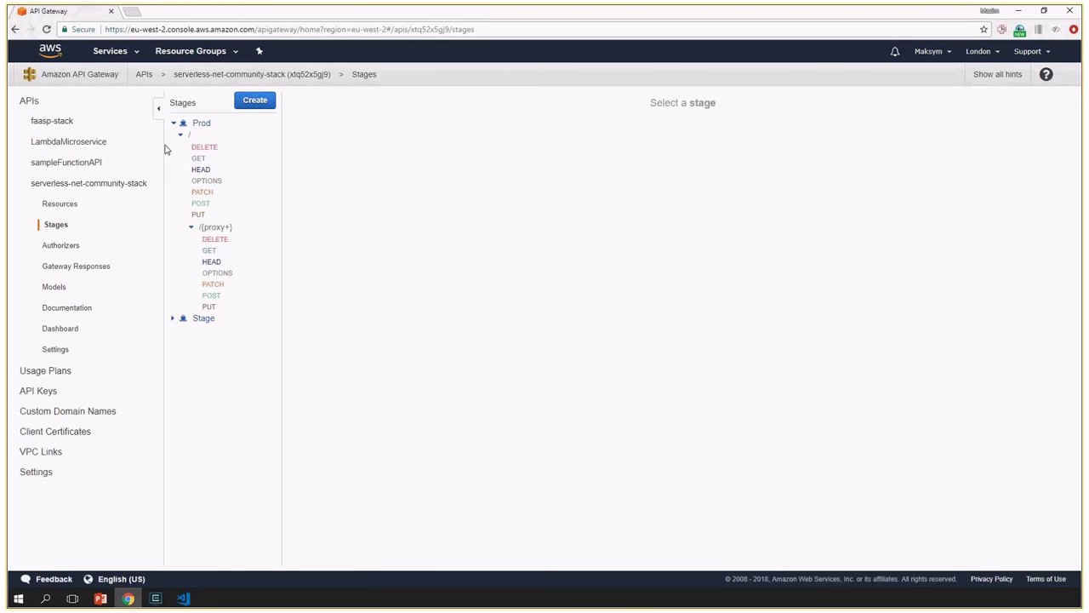
click(202, 124)
drag(820, 140, 599, 140)
key(ctrl+c)
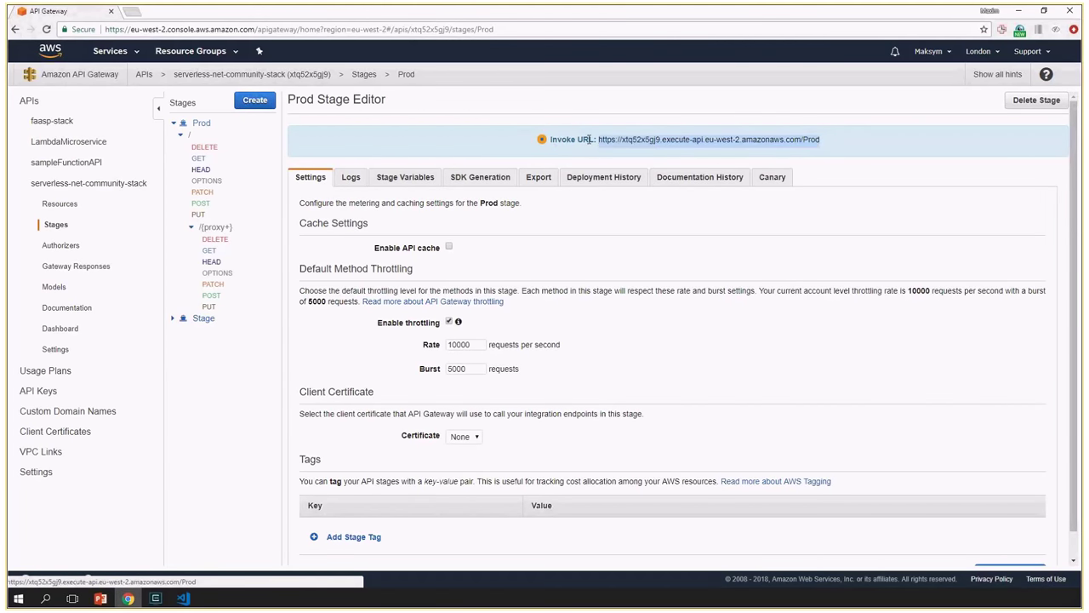
Step: Load the copied Invoke URL in a new browser tab
click(132, 11)
key(ctrl+v)
key(Return)
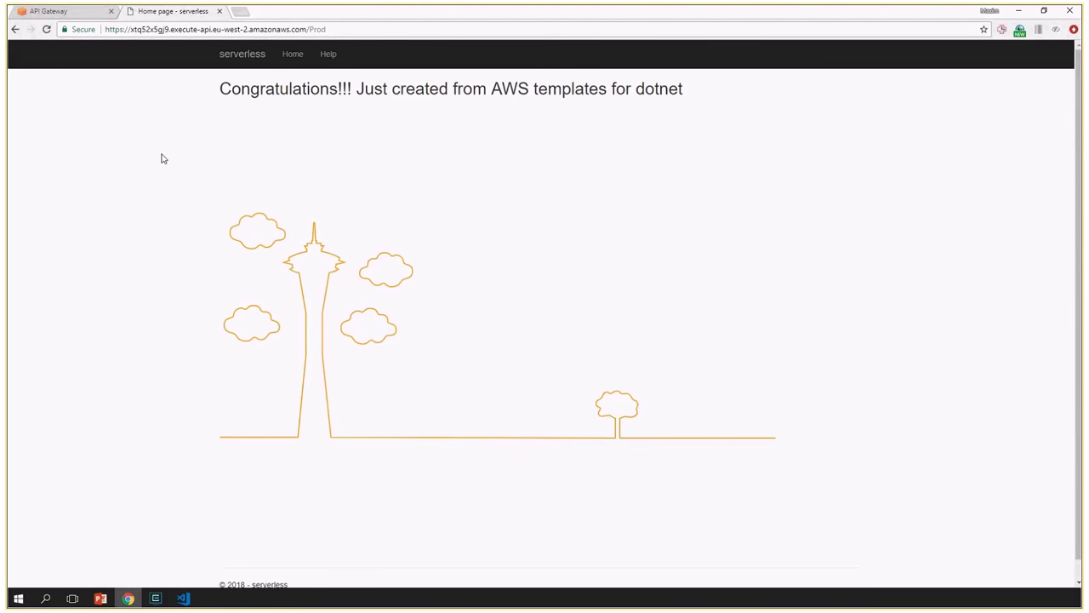
Step: Test the deployed site by switching repeatedly between its Help and Home pages
click(325, 53)
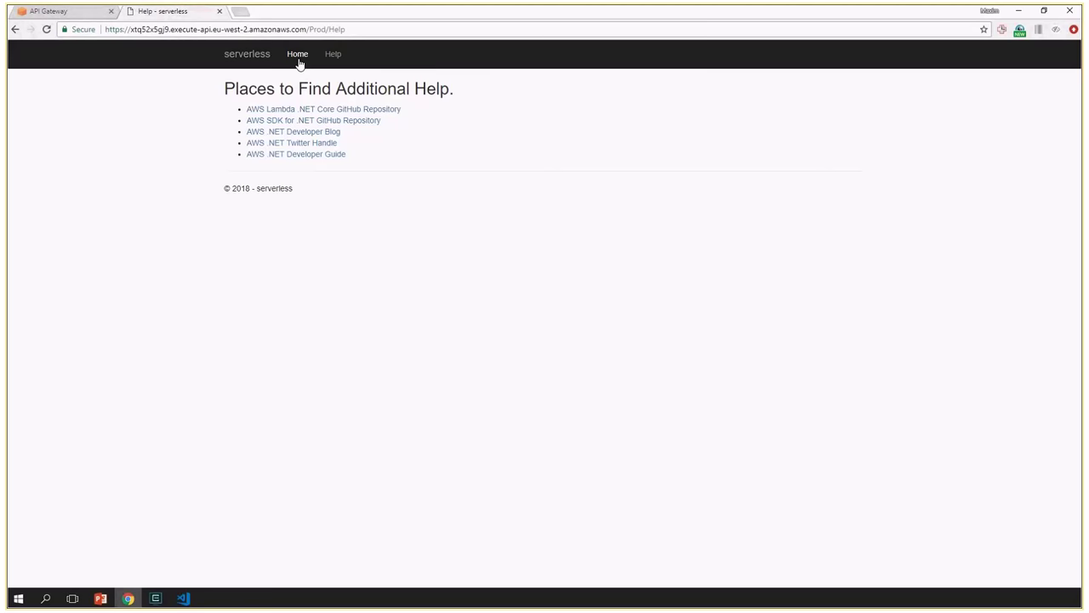
click(298, 59)
click(329, 53)
click(294, 61)
click(328, 54)
click(288, 54)
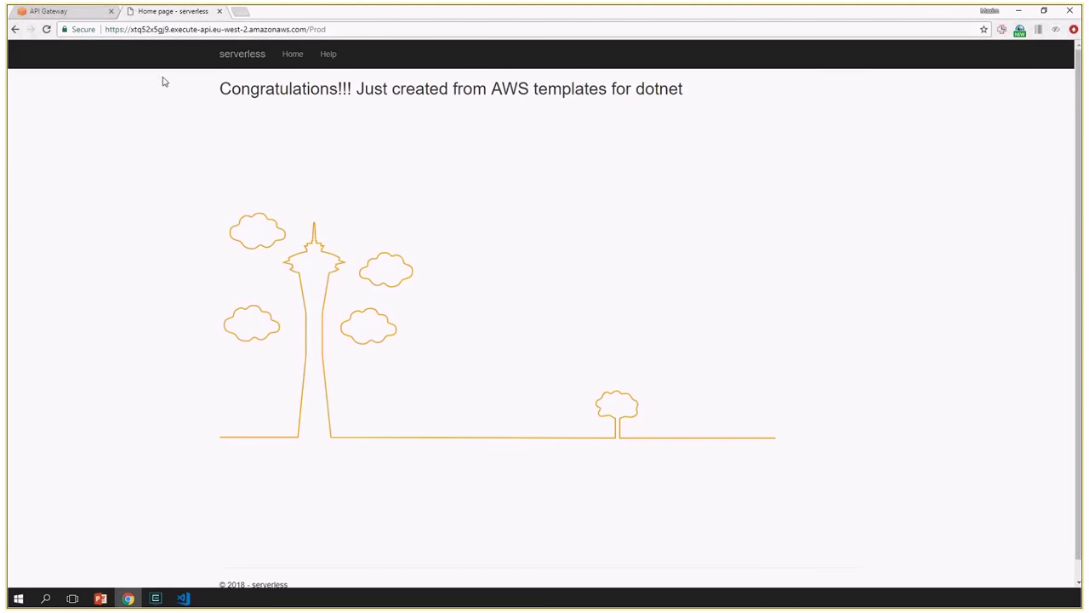
click(328, 53)
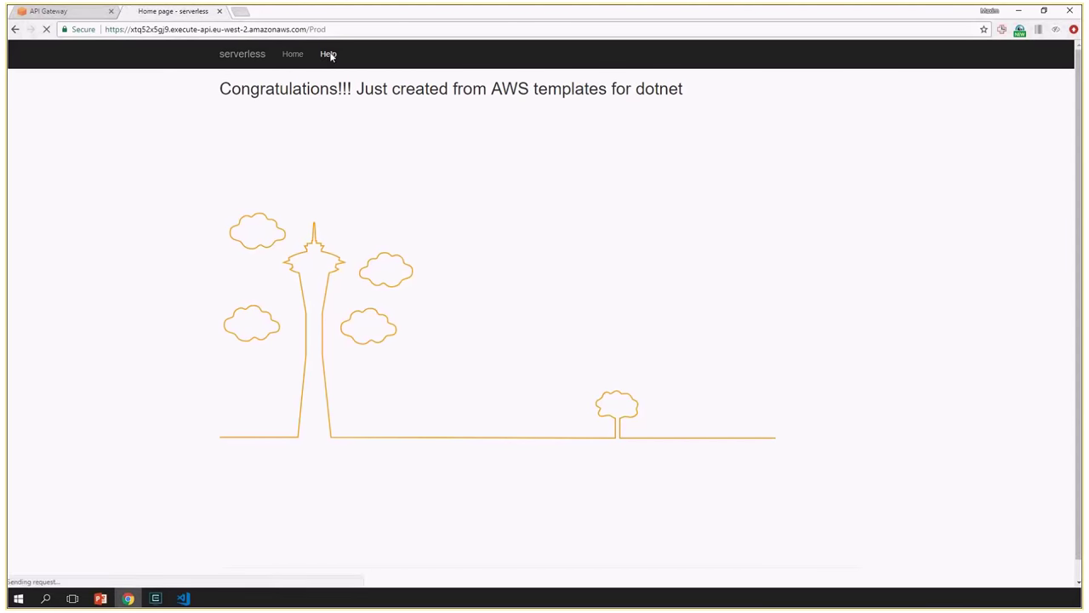
click(298, 58)
click(329, 55)
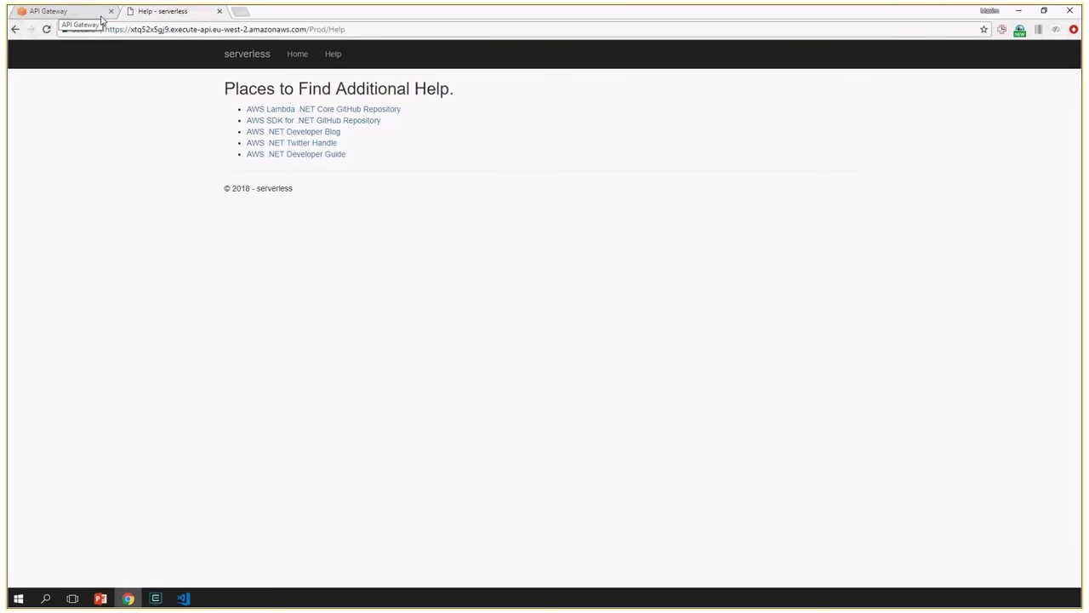
Step: Return to the API Gateway Prod stage page in Chrome
click(100, 15)
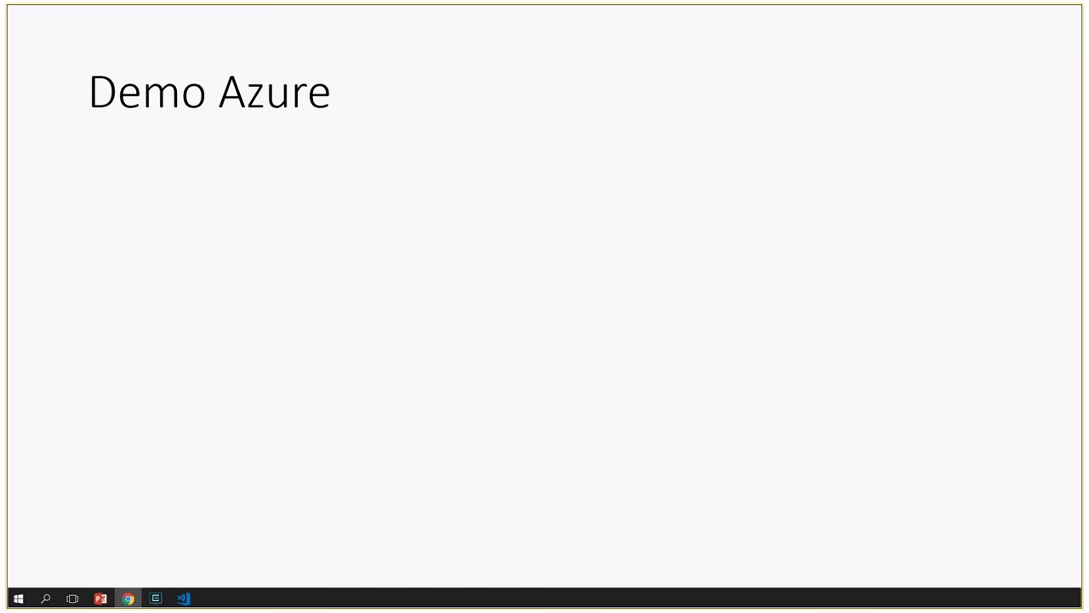
click(136, 601)
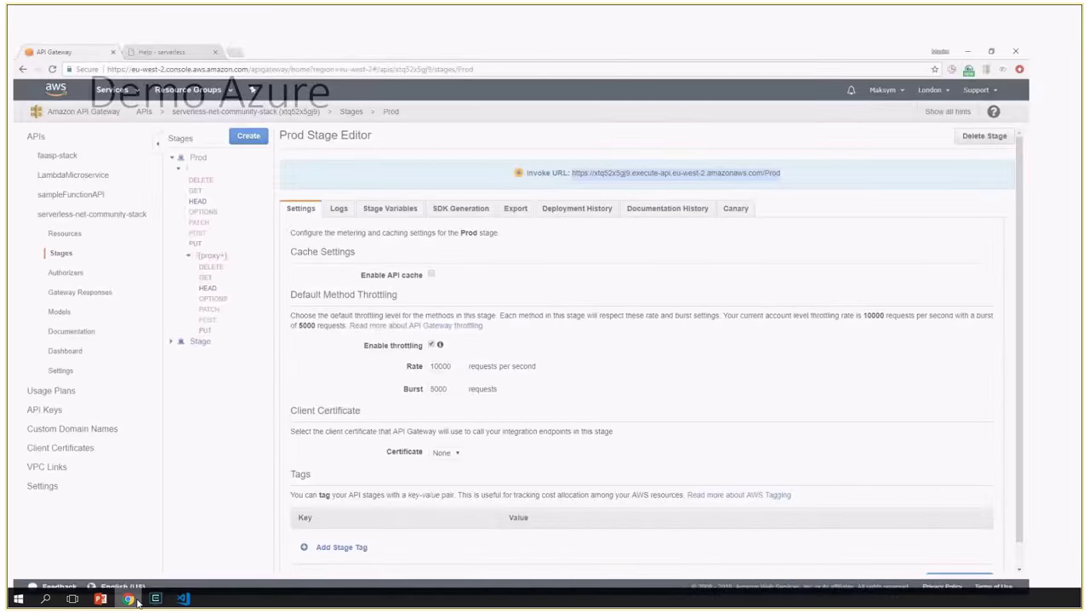
Step: Load the Azure portal in the browser tab showing the deployed site's Help page
click(176, 32)
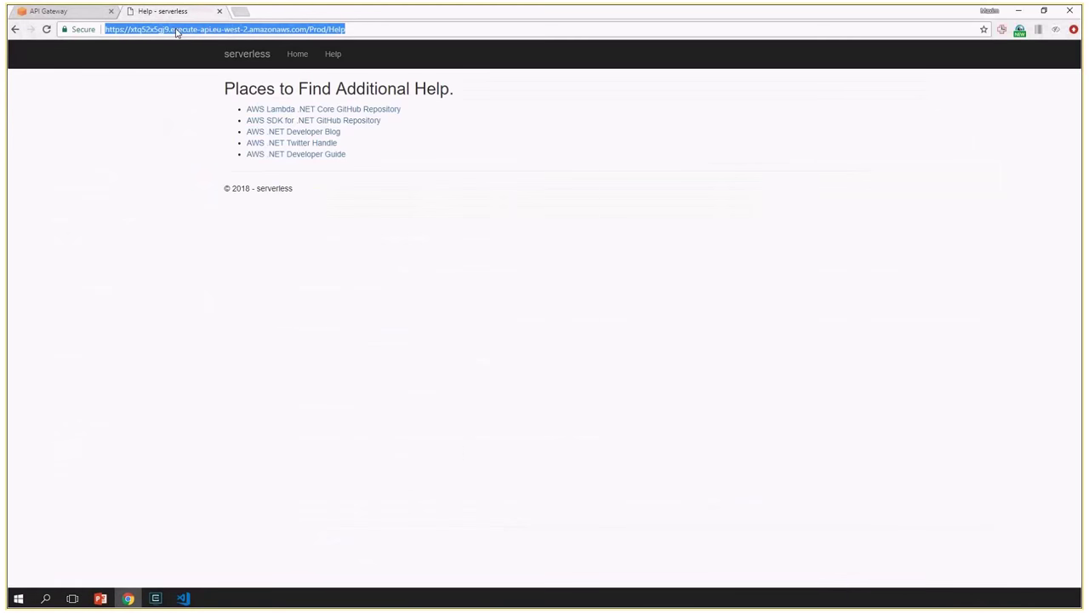
text(po)
key(Return)
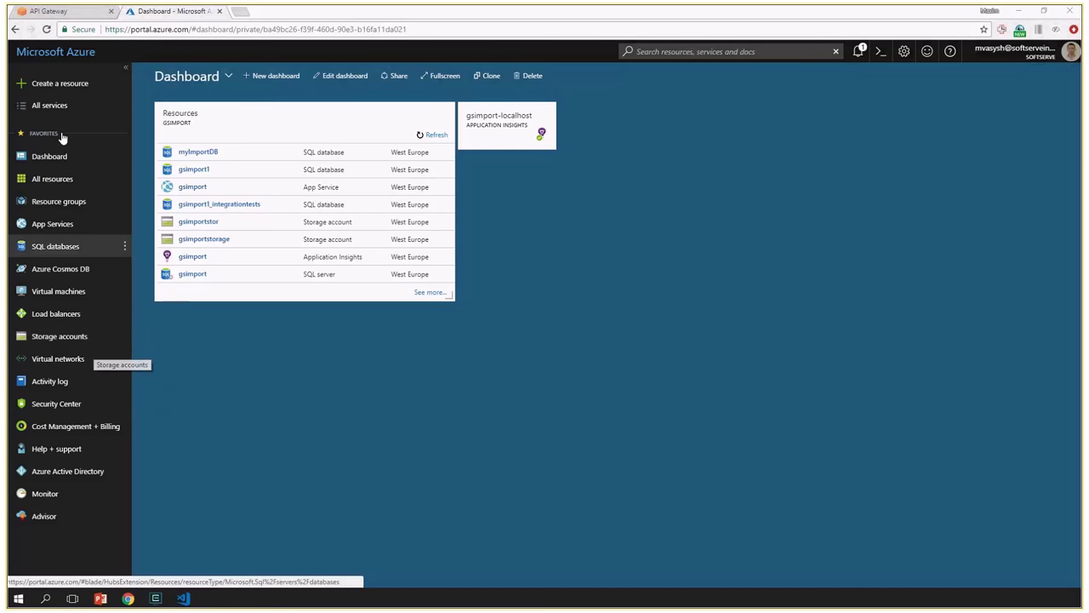
Step: Start creating a new Function App resource from the Marketplace's Compute category
click(48, 109)
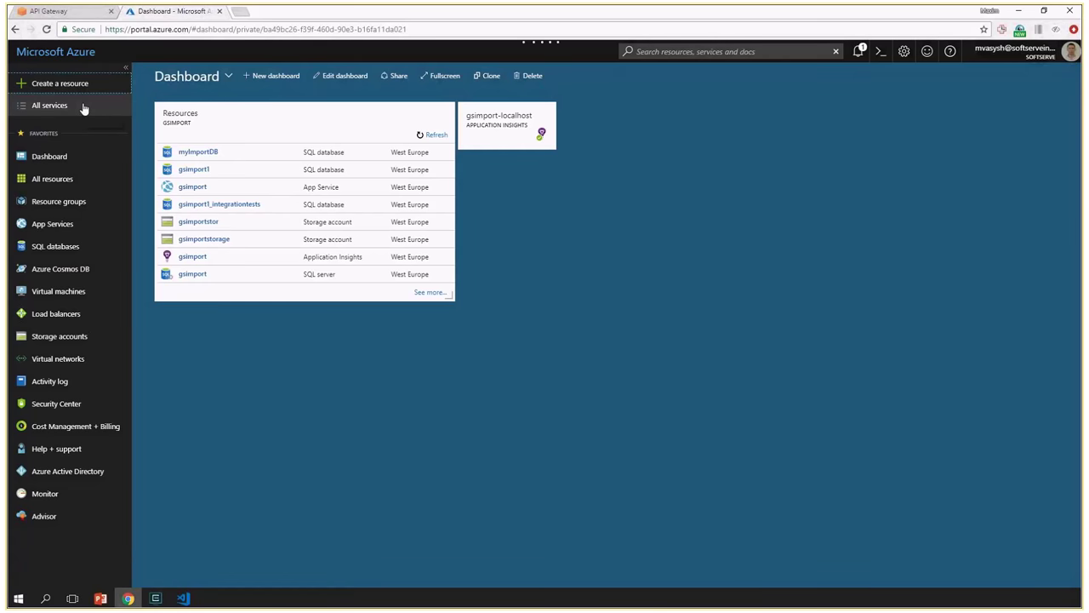
click(165, 204)
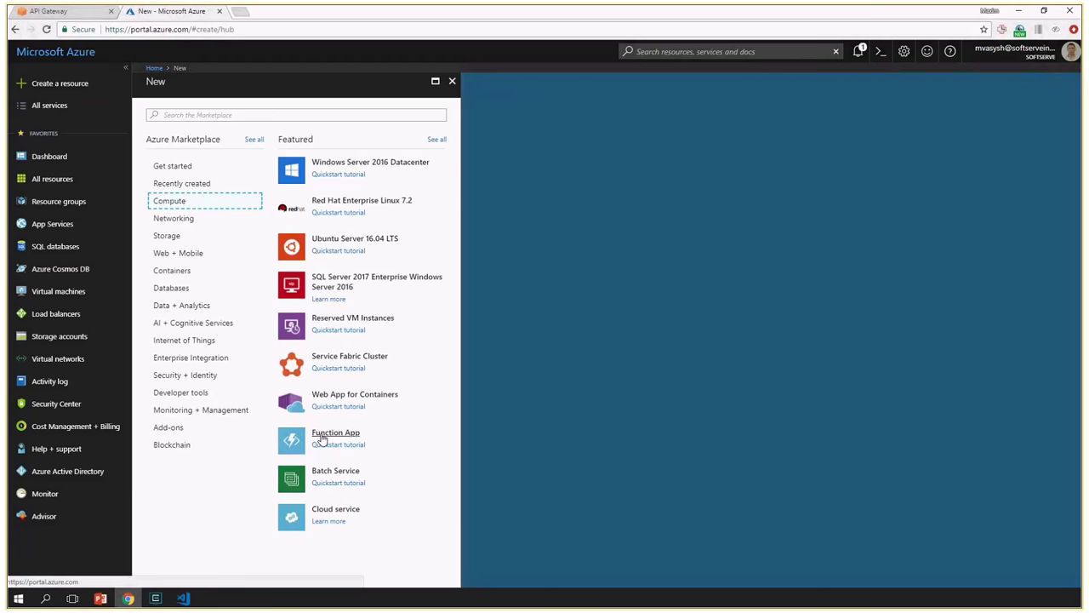
click(333, 436)
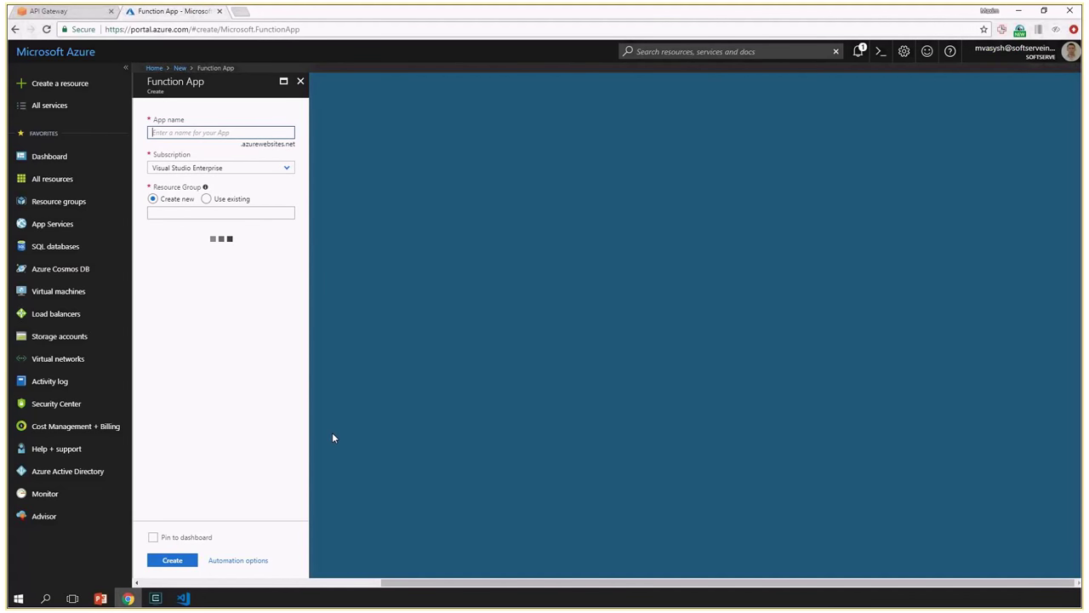
Step: Name the function app serverless-net-community, compare the Linux (Preview) option, and set the OS to Windows
text(server)
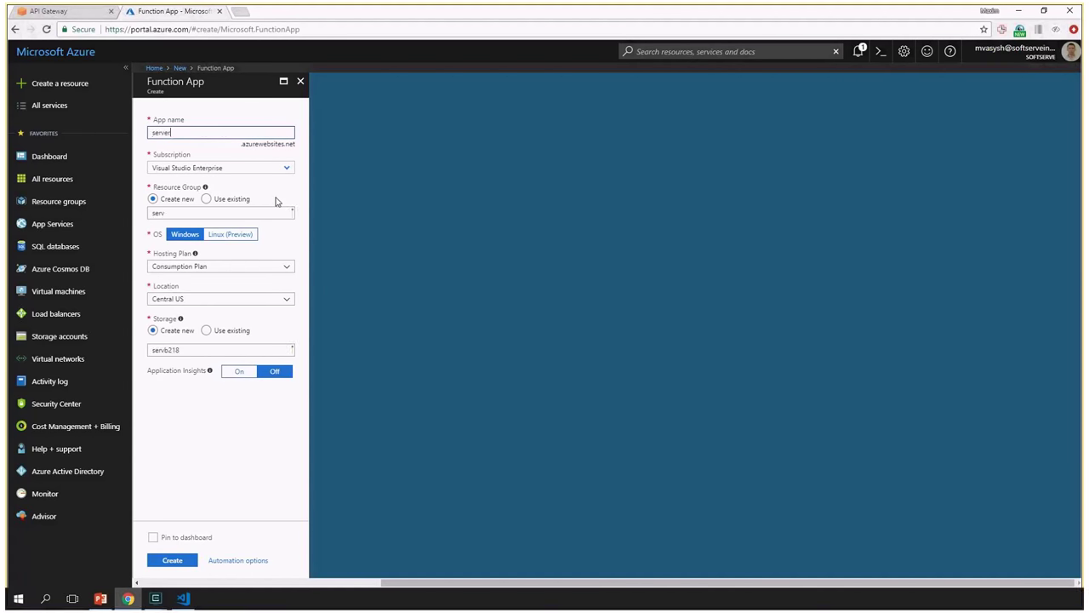
text(less-net-community)
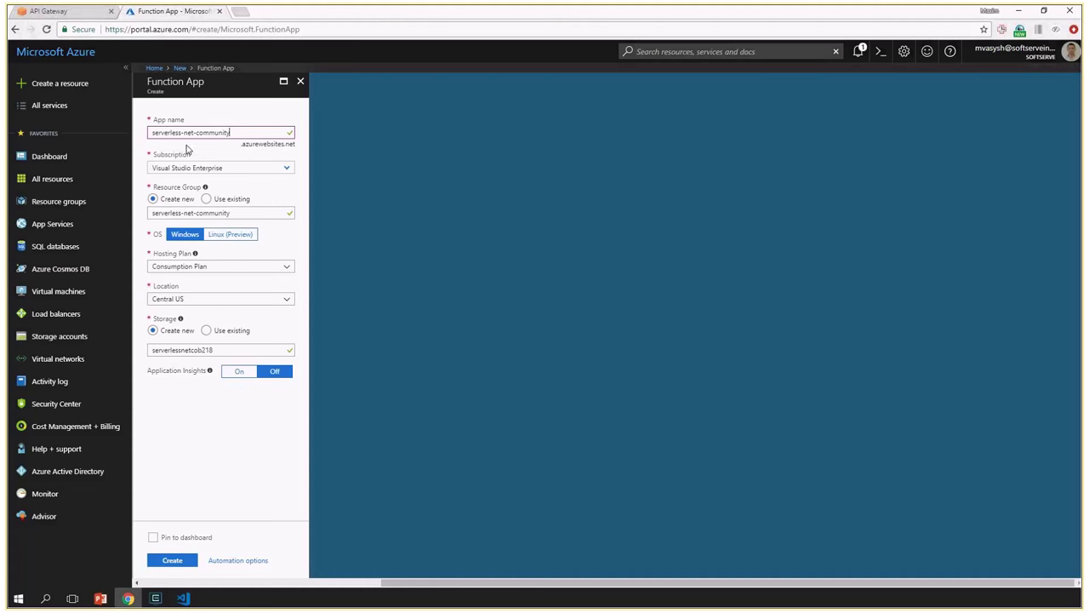
drag(241, 134, 108, 139)
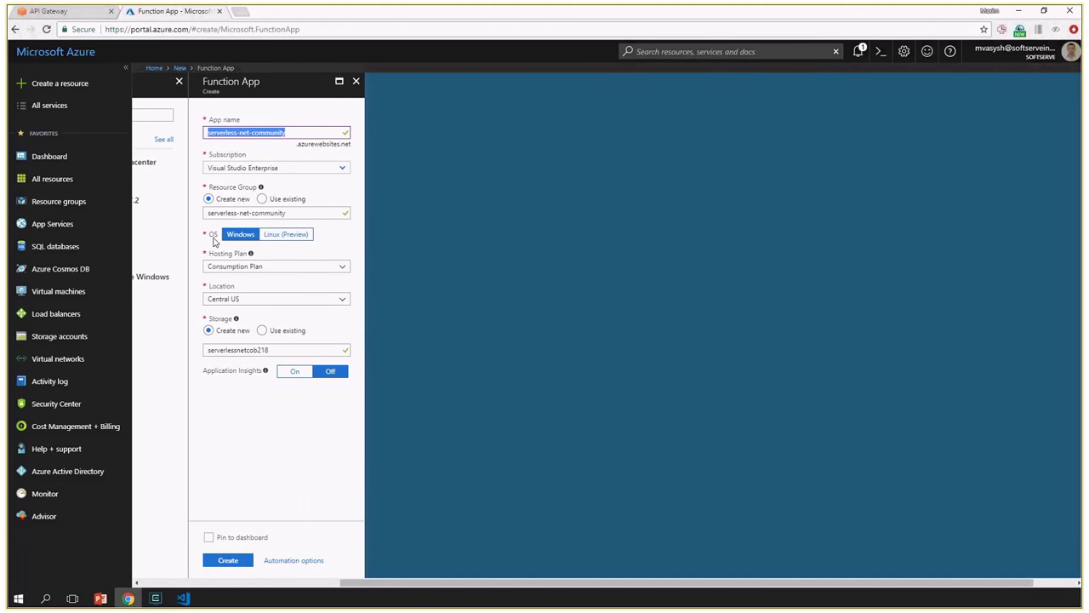
click(288, 238)
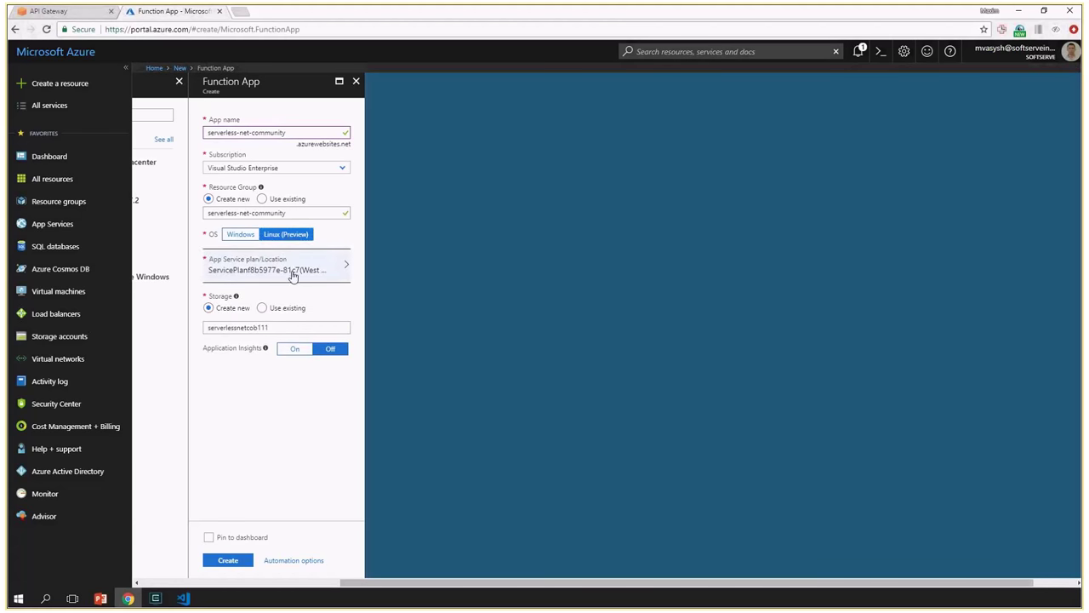
click(239, 237)
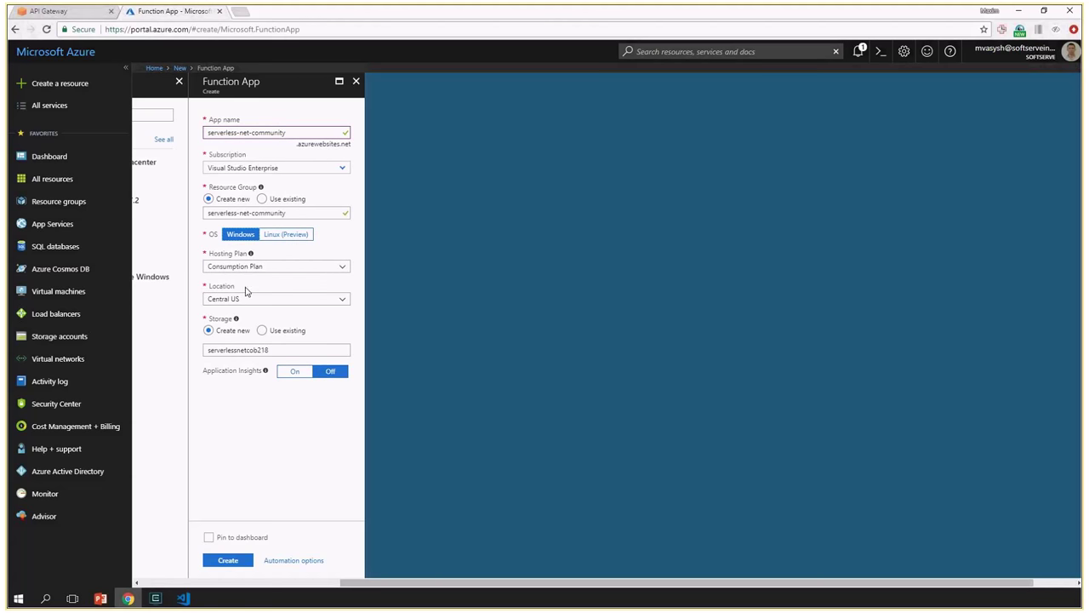
Step: Set the function app's location to West Europe and turn Application Insights on
click(271, 306)
click(273, 307)
click(272, 307)
click(241, 340)
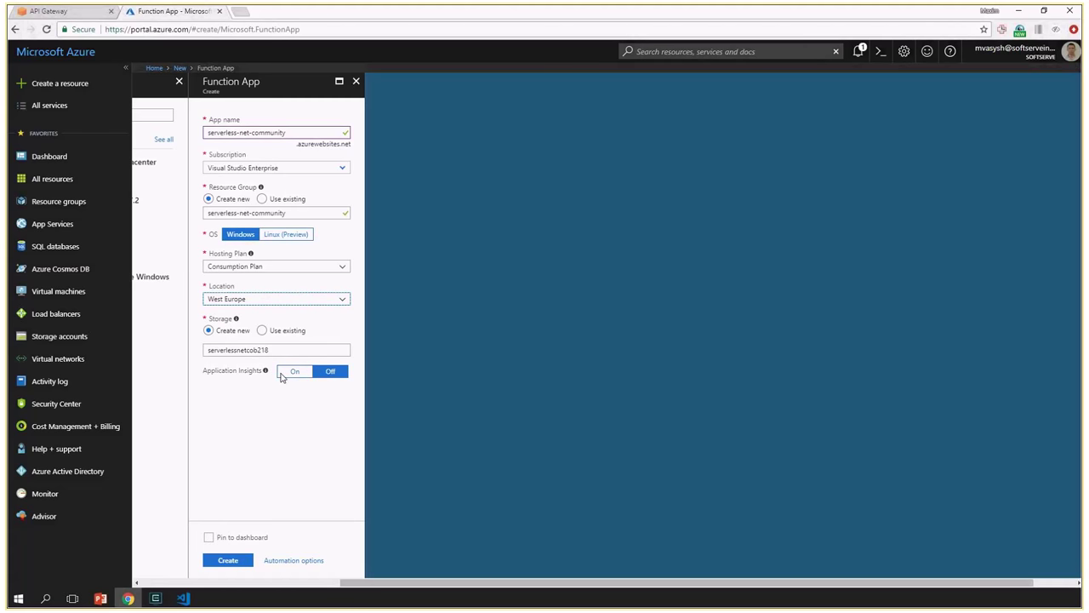
click(281, 375)
Step: Create the configured function app and check its deployment status in the portal notifications
click(228, 560)
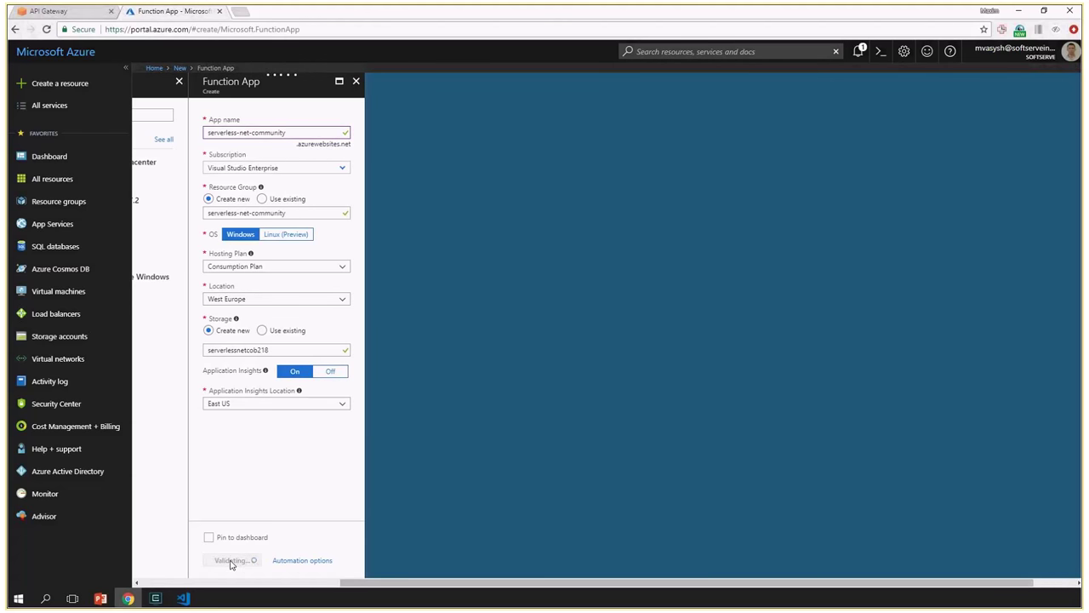
click(230, 561)
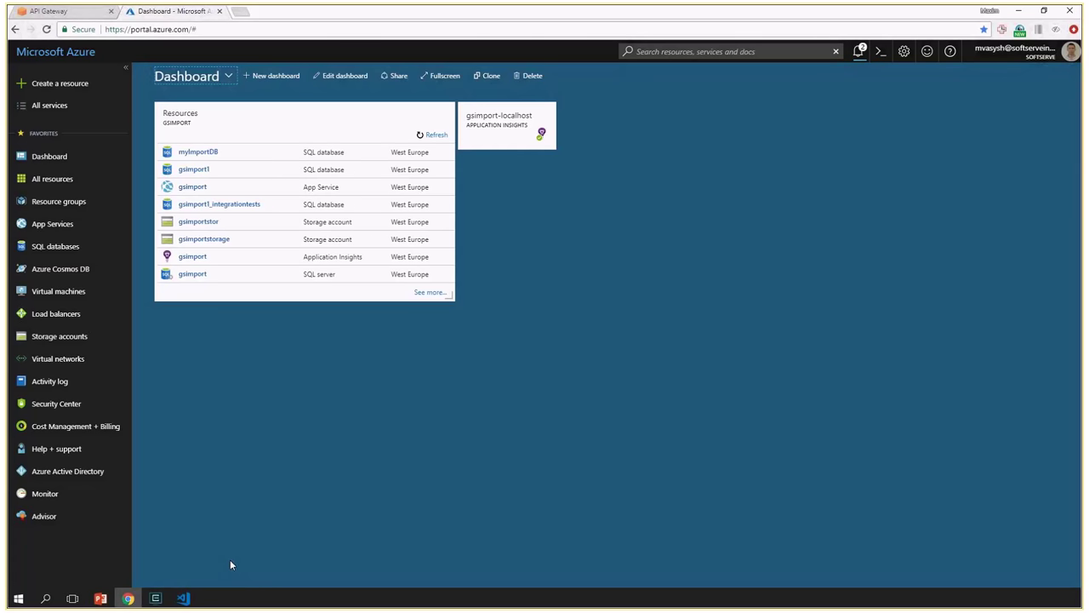
click(858, 51)
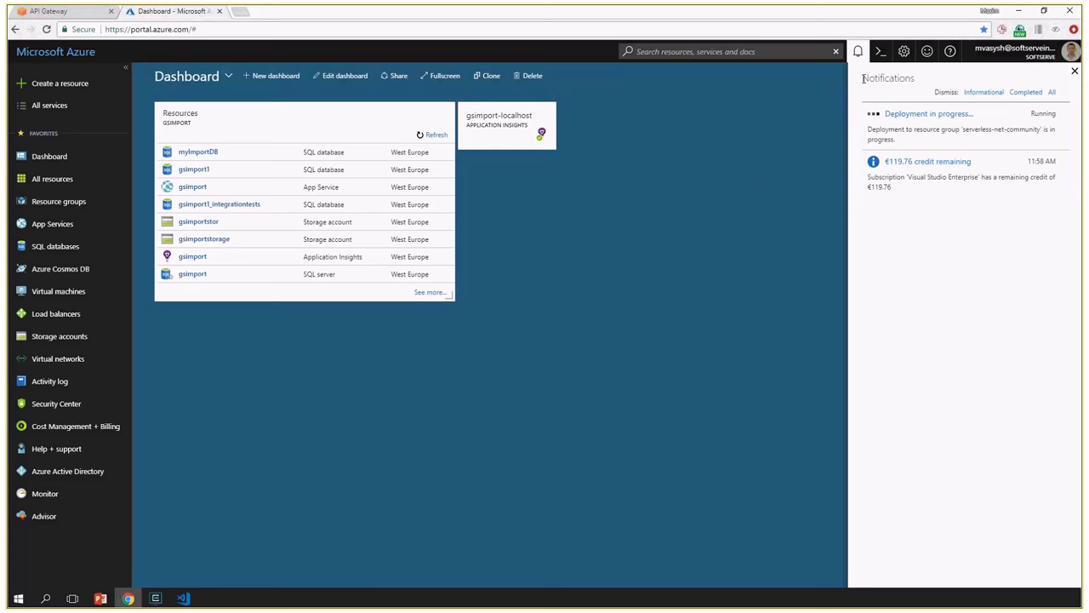
click(699, 231)
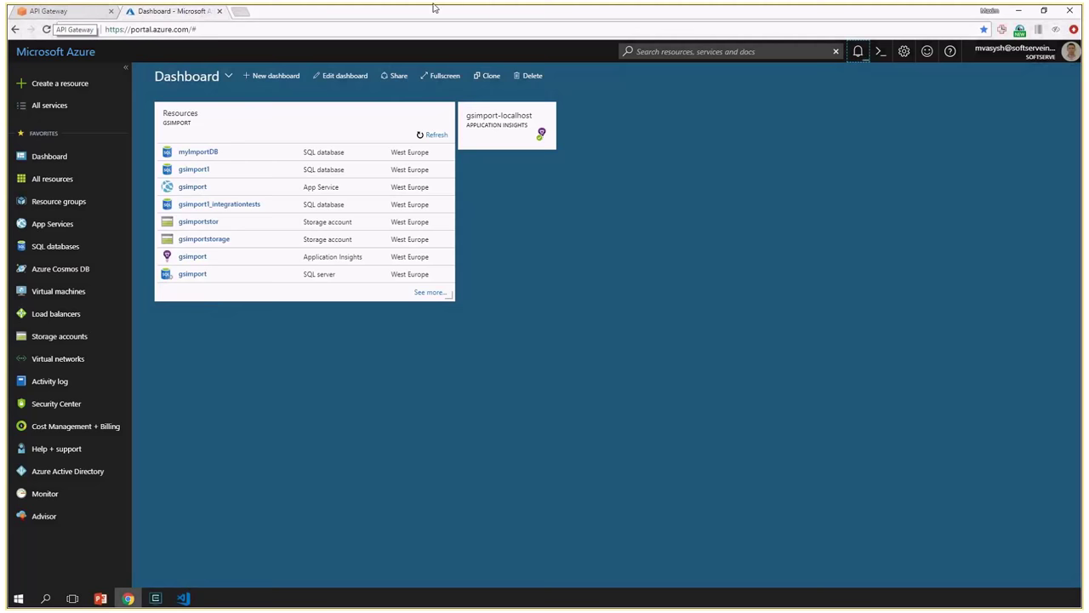
click(858, 51)
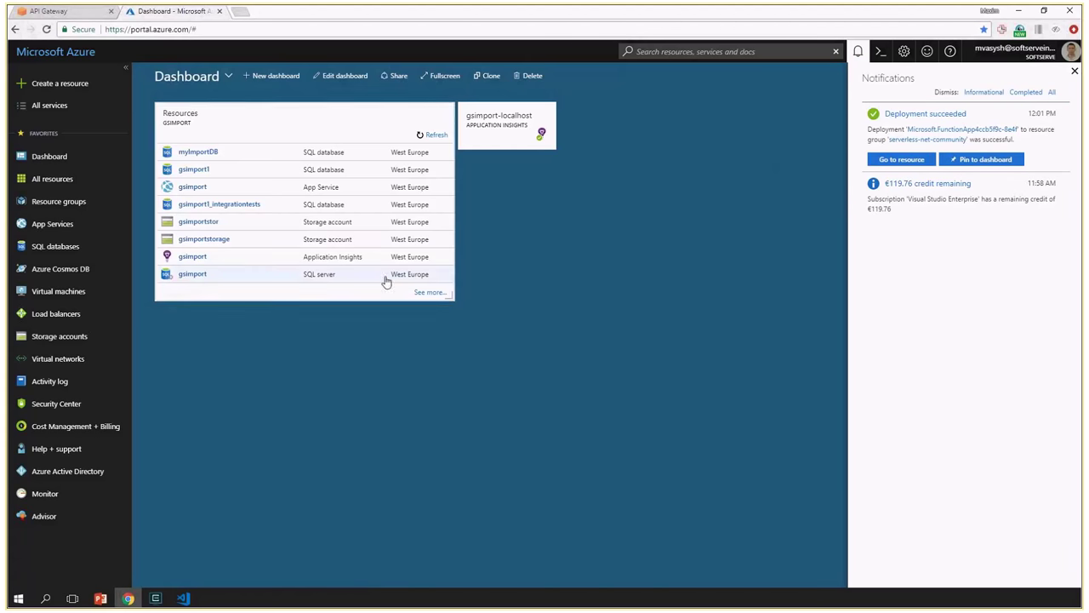
Step: Search all services for "function", open Function Apps, and open the serverless-net-community app
click(47, 109)
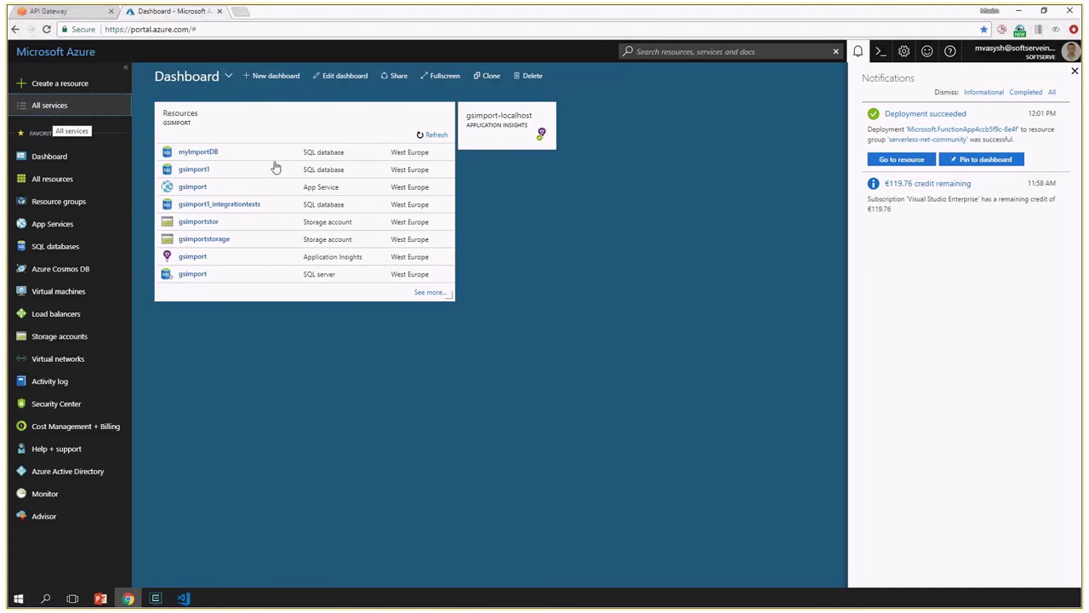
text(func)
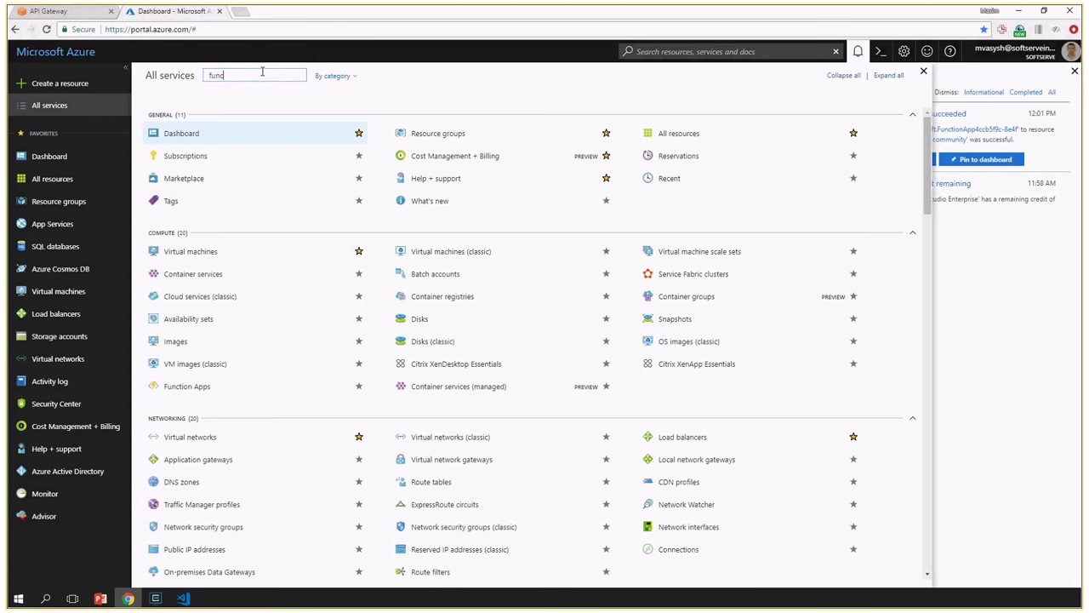
text(tion)
click(430, 123)
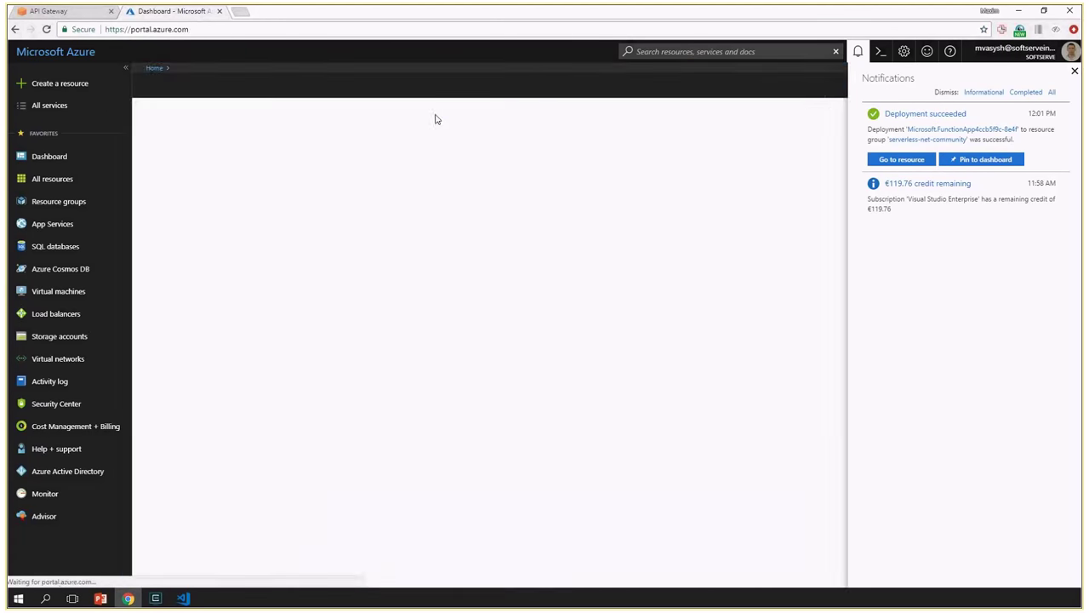
click(1074, 73)
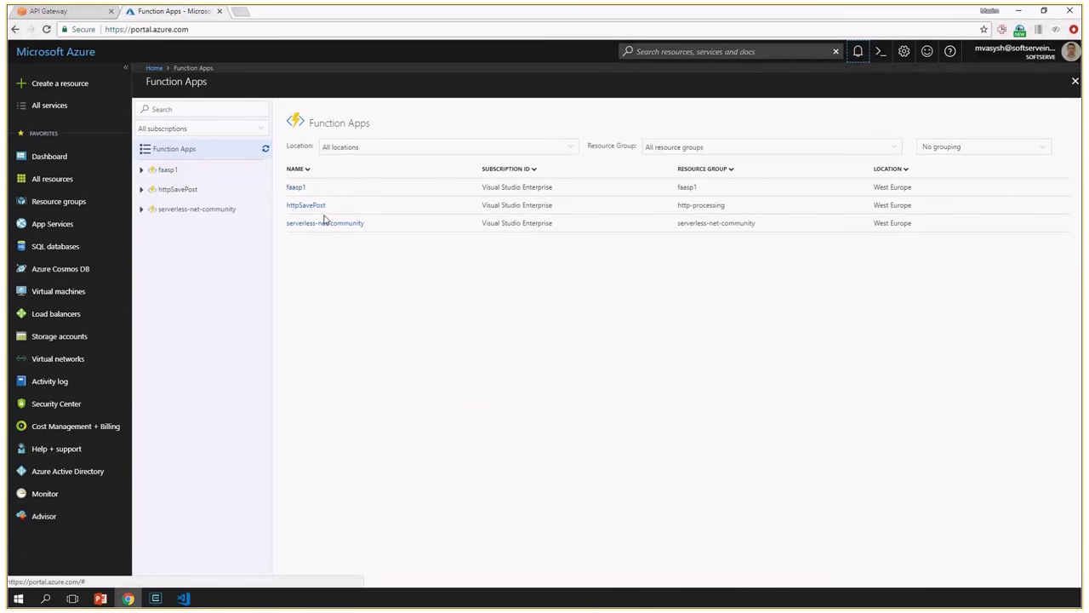
click(315, 227)
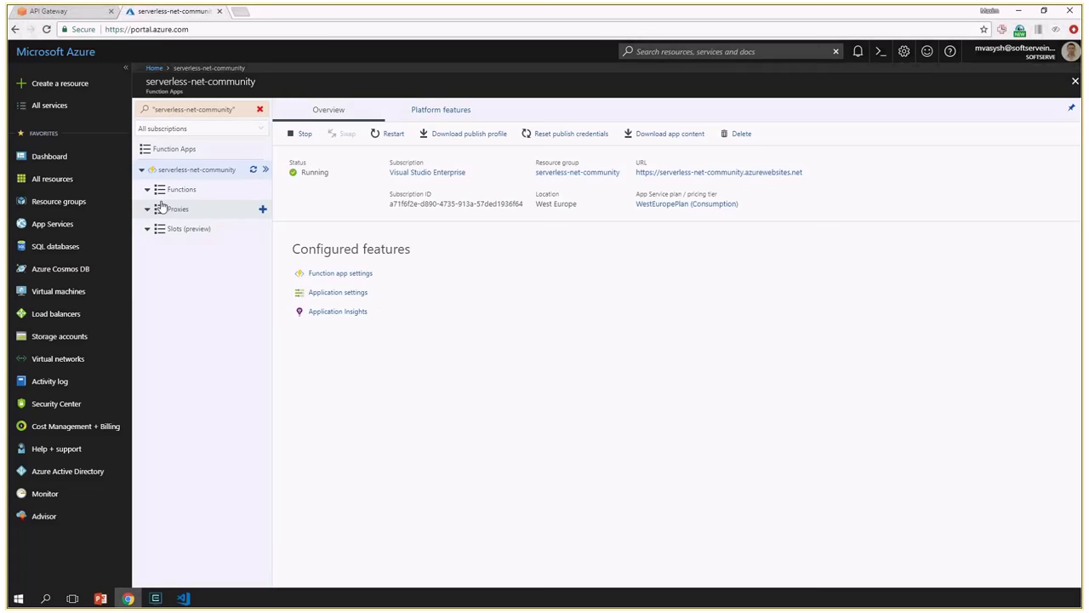
Step: Create a premade Webhook + API function in CSharp in serverless-net-community and view its files
click(262, 189)
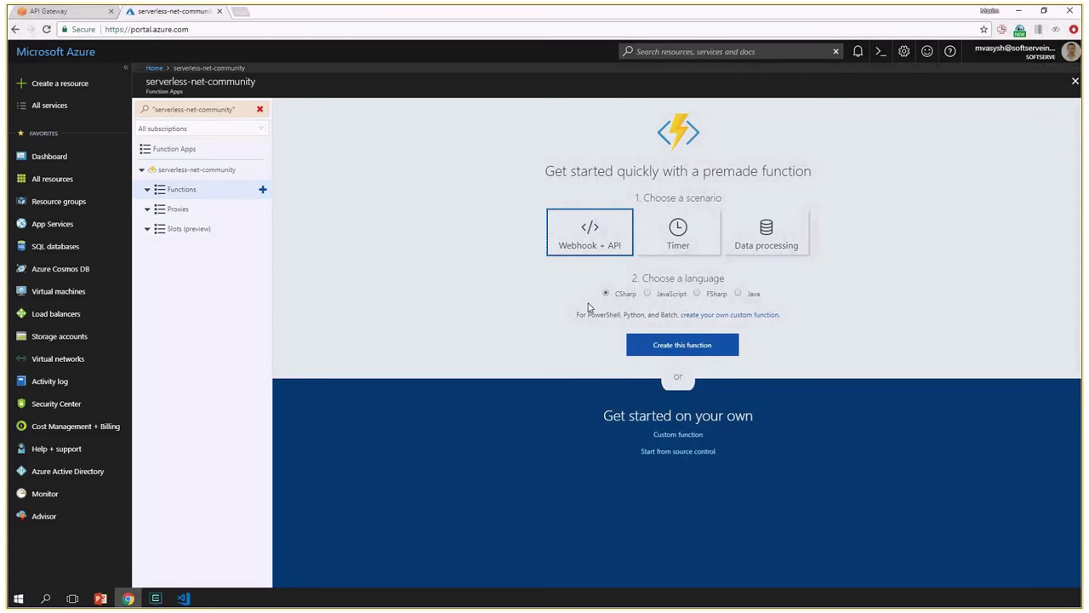
click(691, 349)
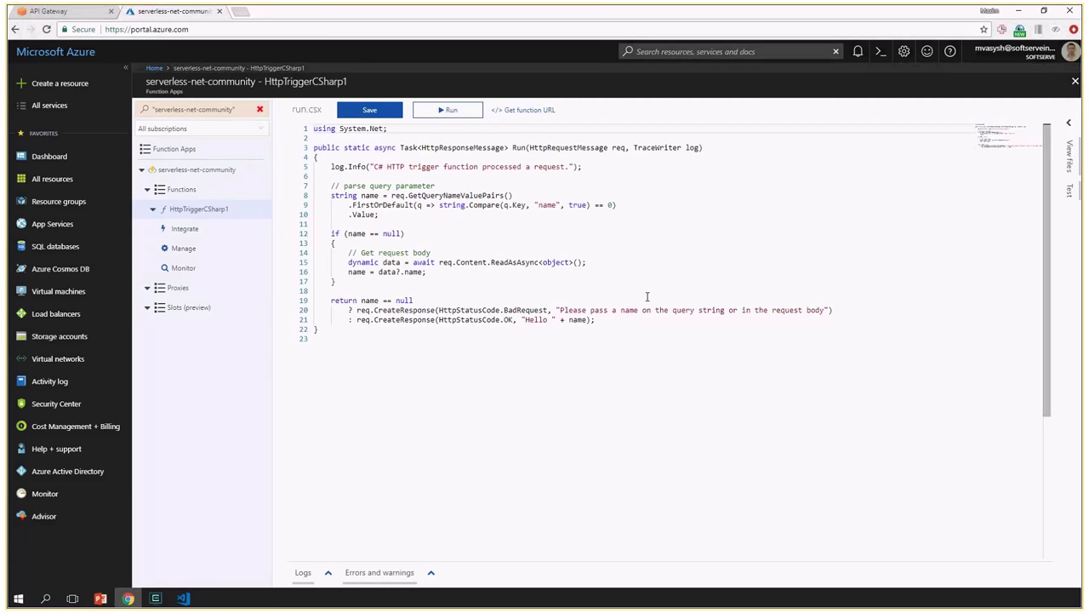
click(1070, 155)
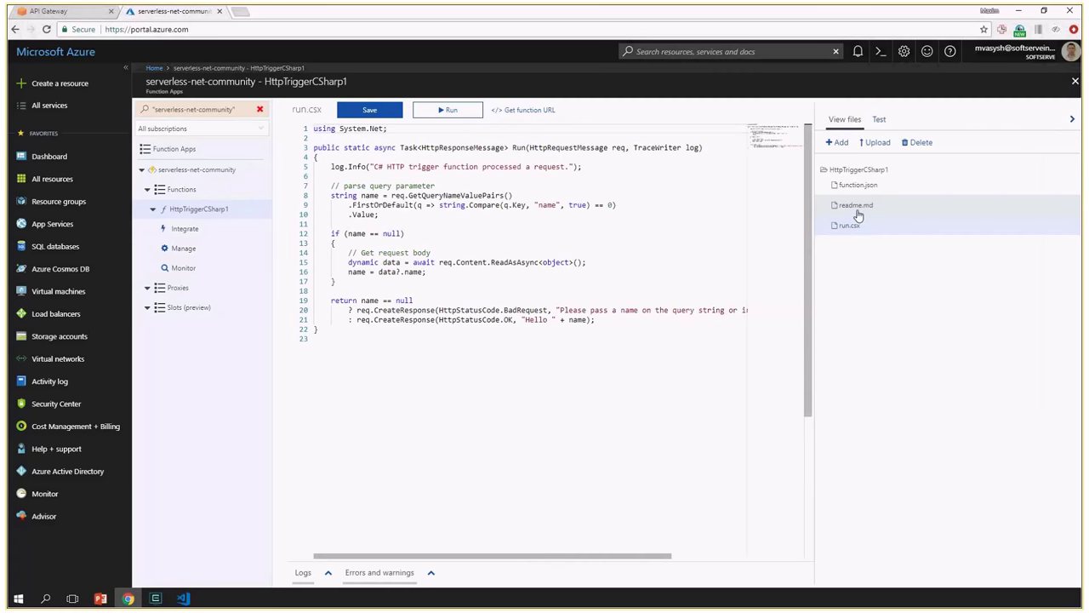
Step: Run a POST test of the new HTTP trigger function with the request body name "Azure"
click(879, 121)
click(845, 119)
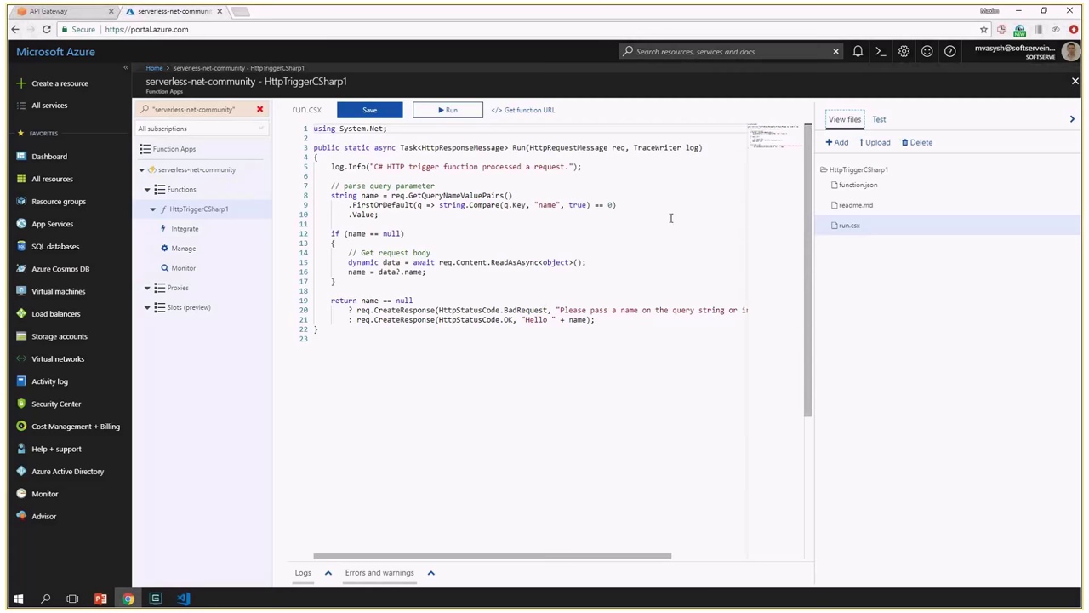
click(879, 121)
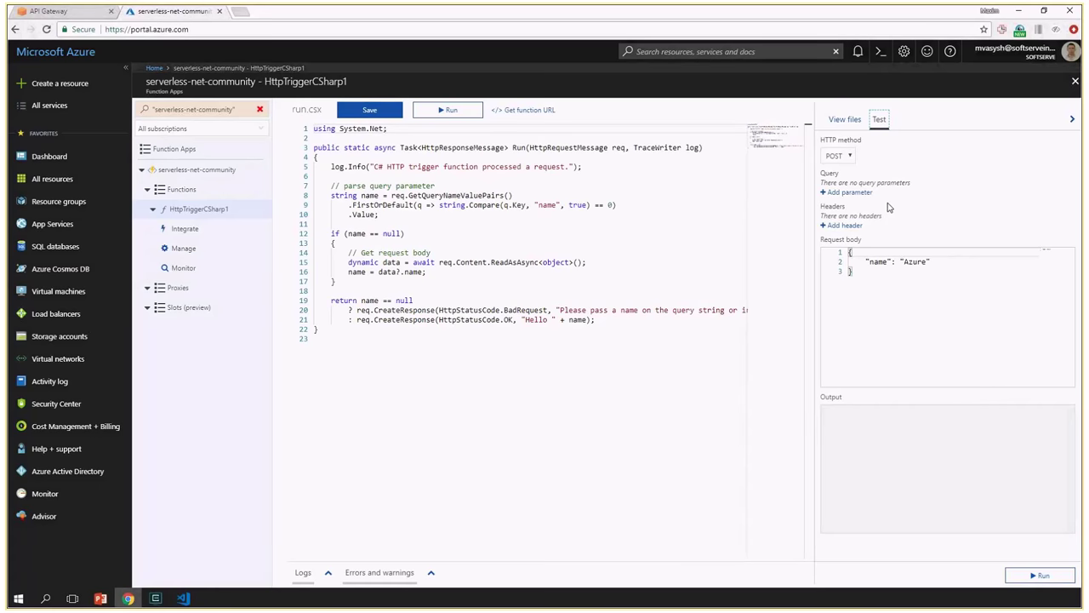
click(1033, 577)
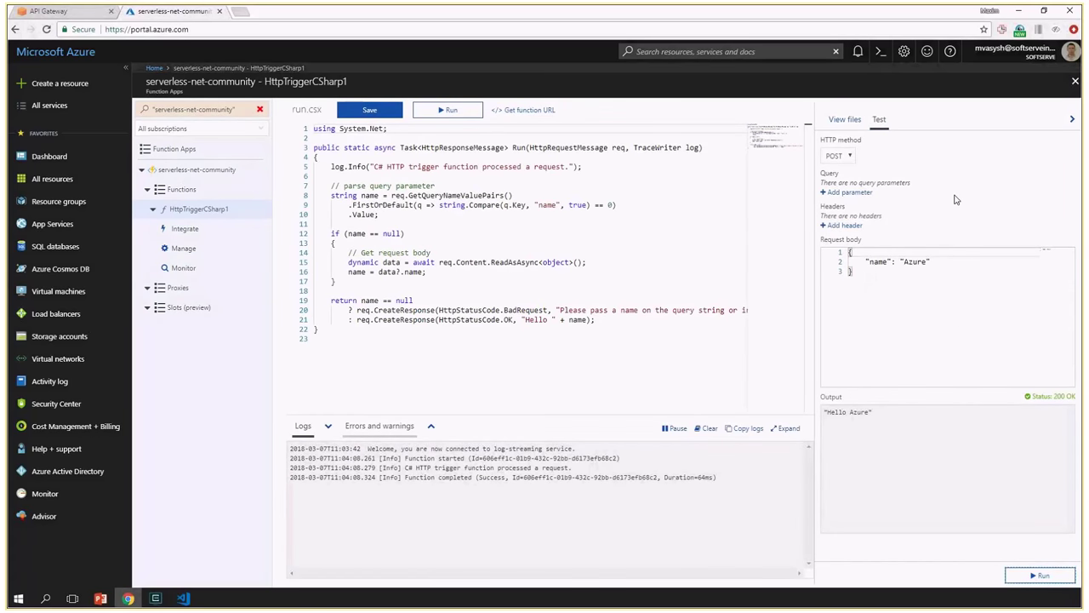
Step: Examine the test request body alongside the run.csx code that parses the name and returns the response
click(490, 237)
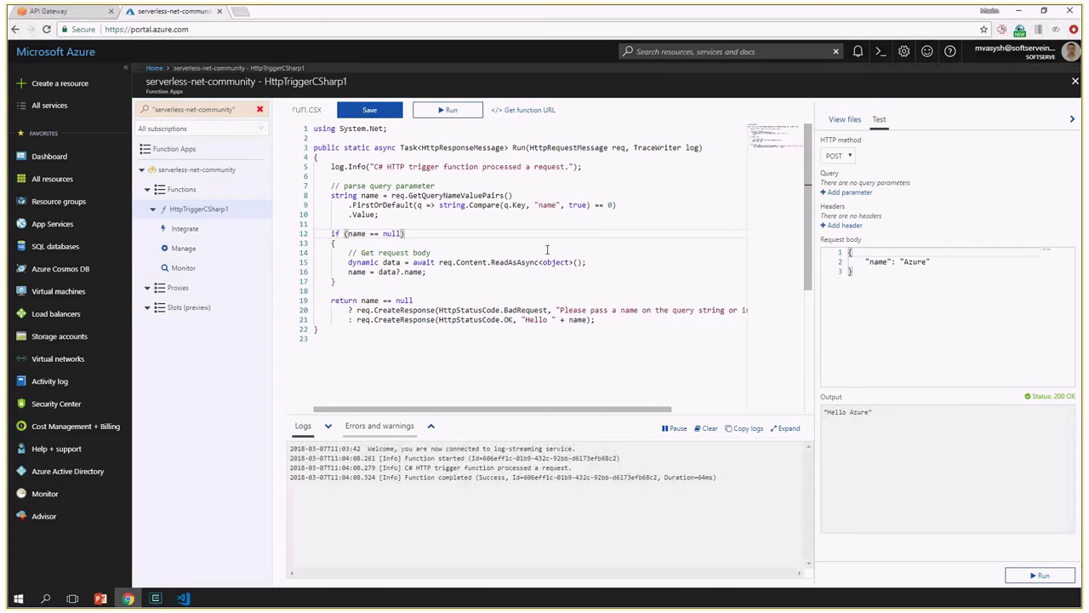
drag(848, 252, 807, 281)
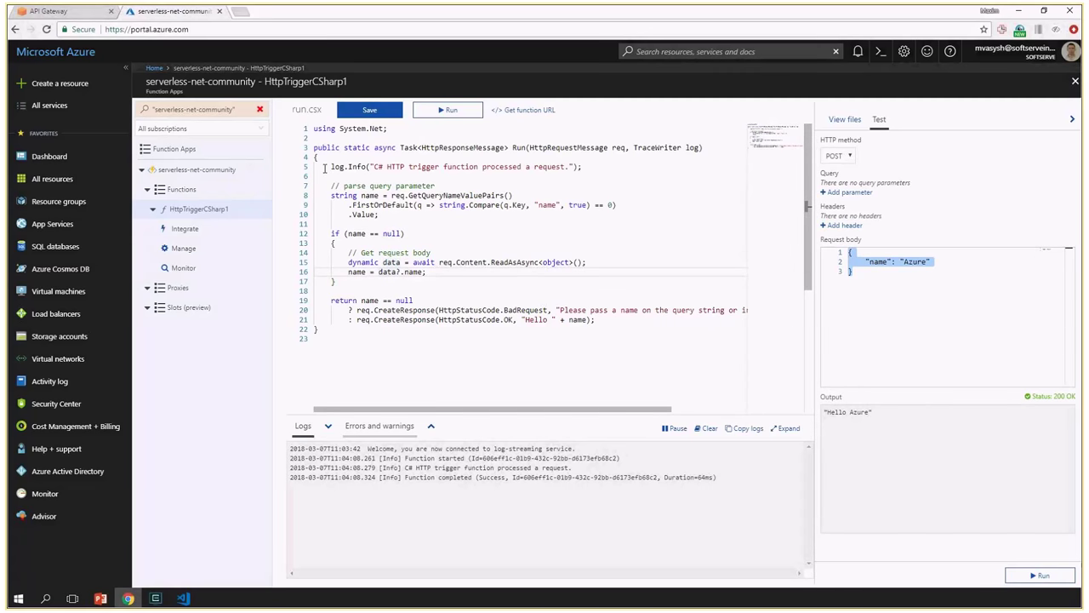
drag(331, 195, 409, 223)
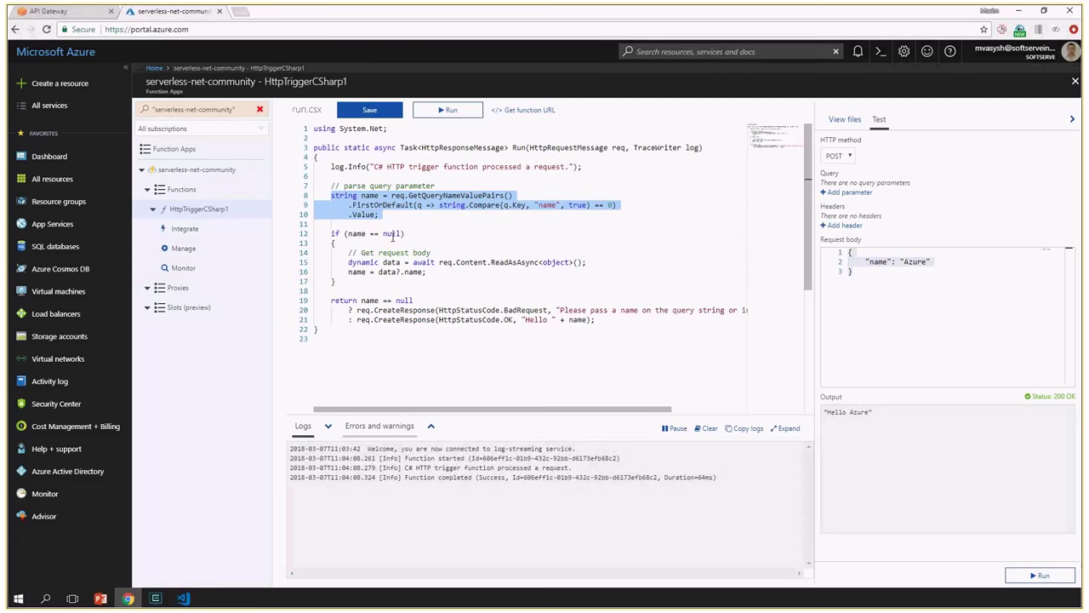
drag(383, 300, 616, 320)
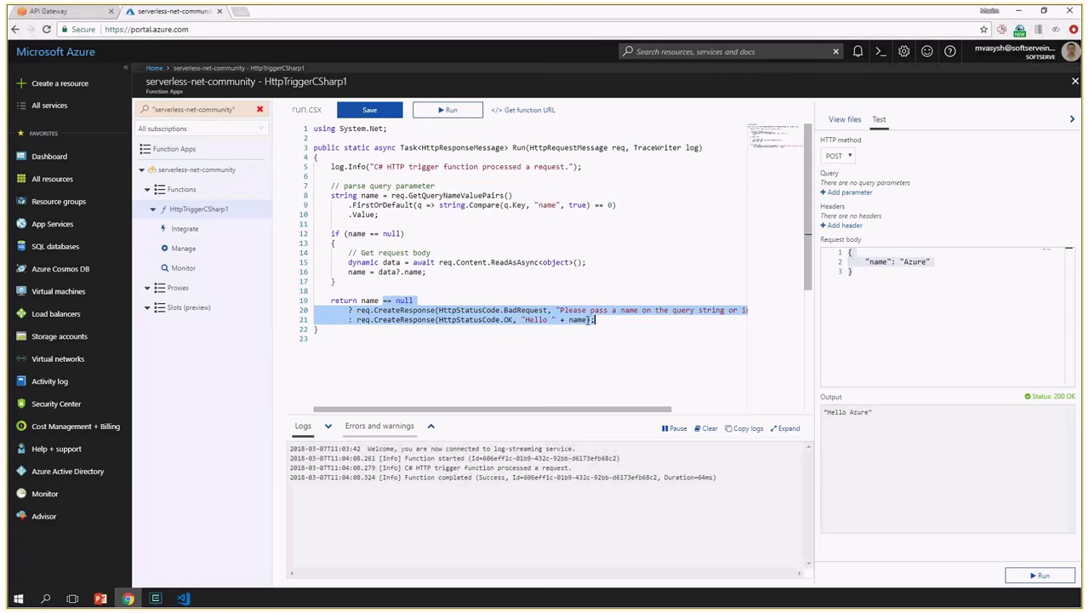
drag(849, 252, 875, 271)
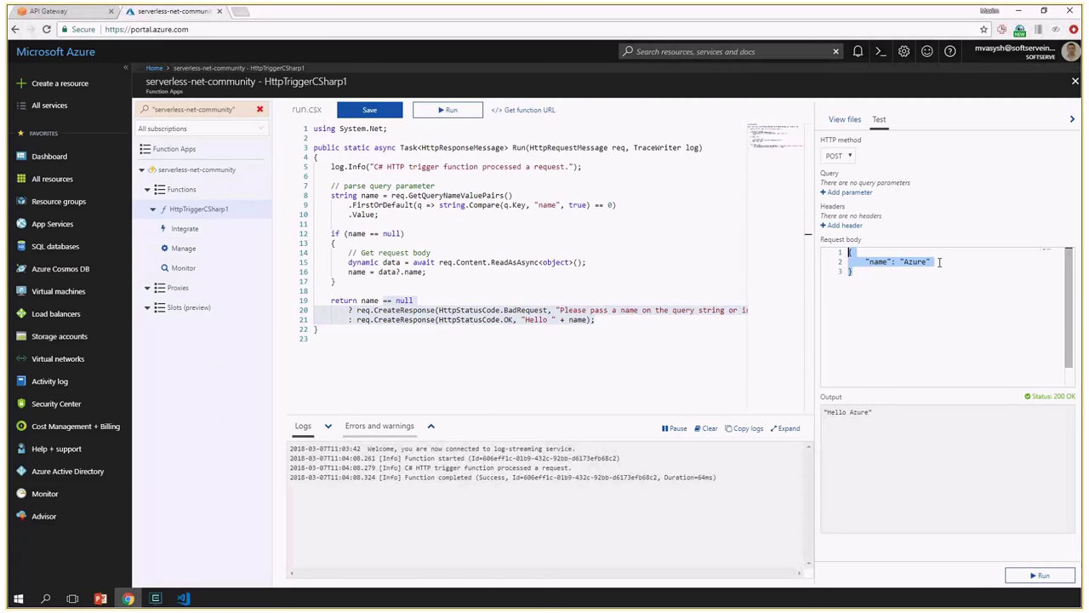
Step: Remove the name property from the test request body and run the function again
click(867, 257)
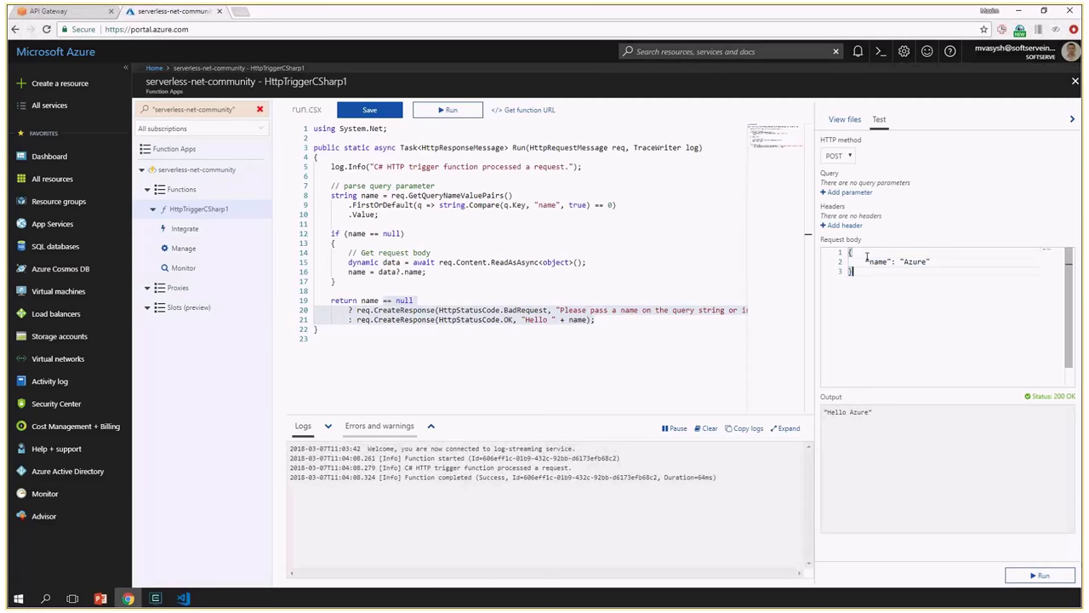
drag(851, 261, 934, 261)
key(Delete)
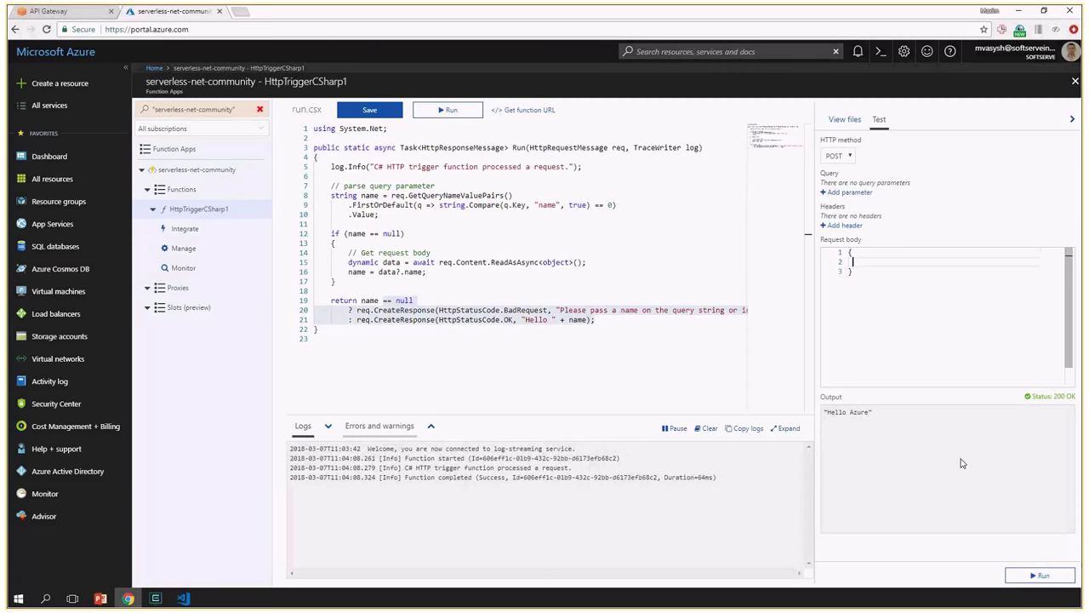
click(1038, 576)
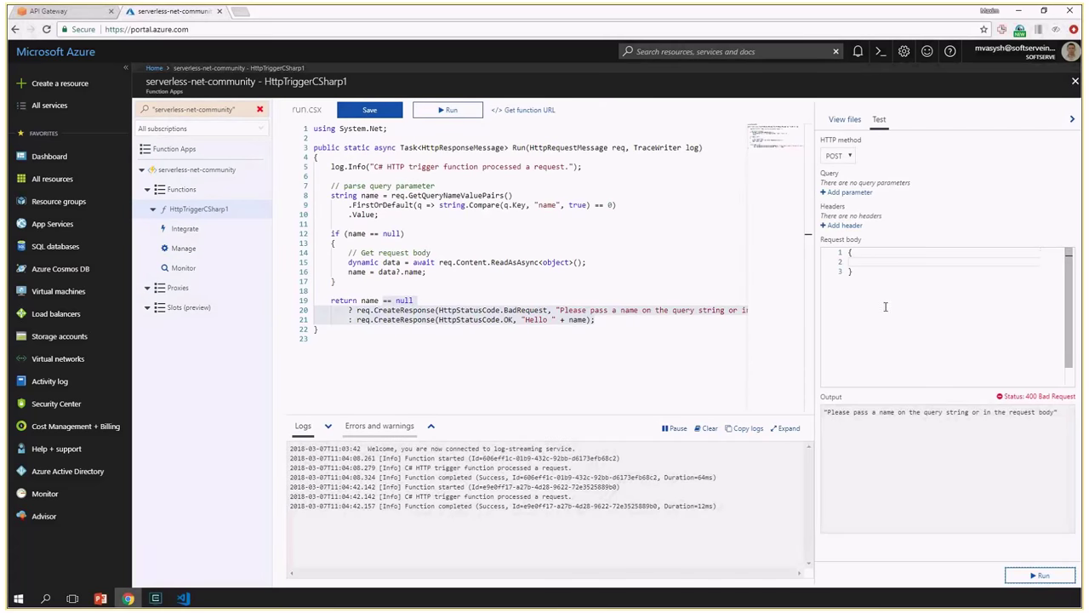
Step: Restore the name property in the test request body, set its value to "Azure123123", and run the function
key(ctrl+z)
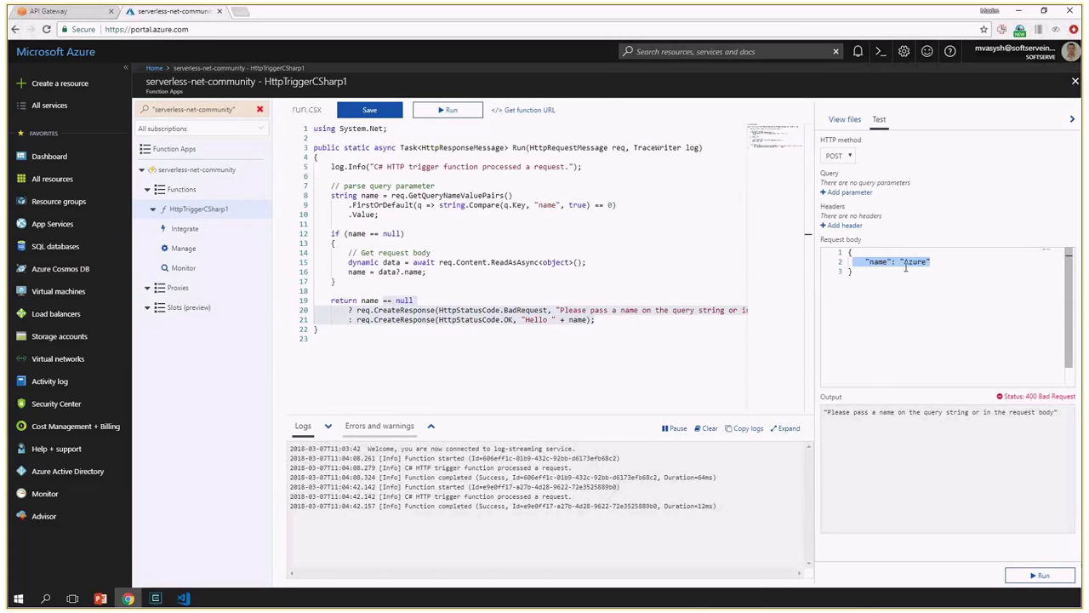
text(123)
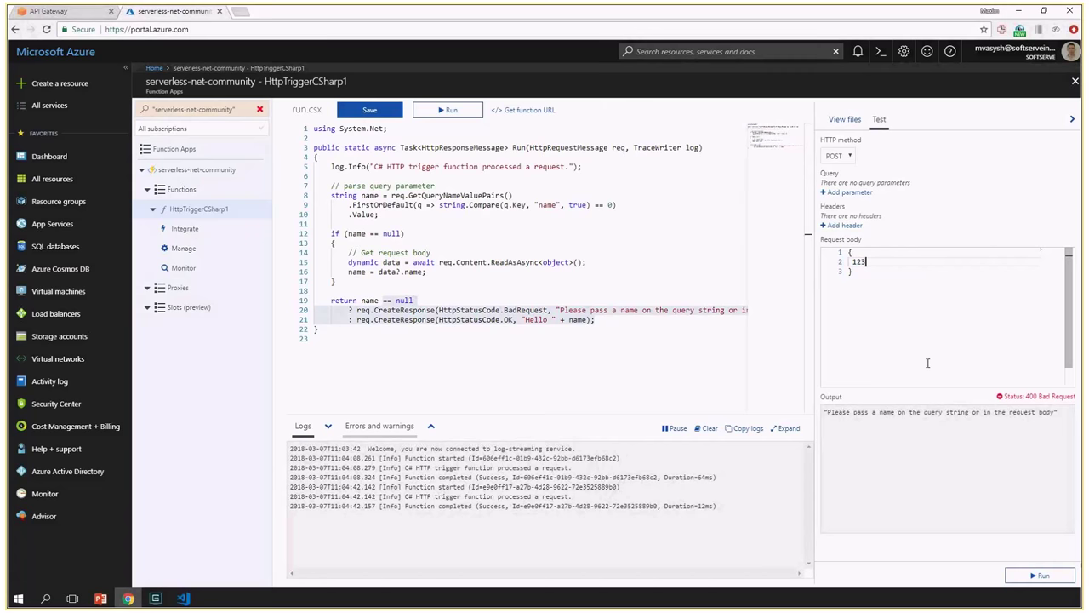
key(ctrl+z)
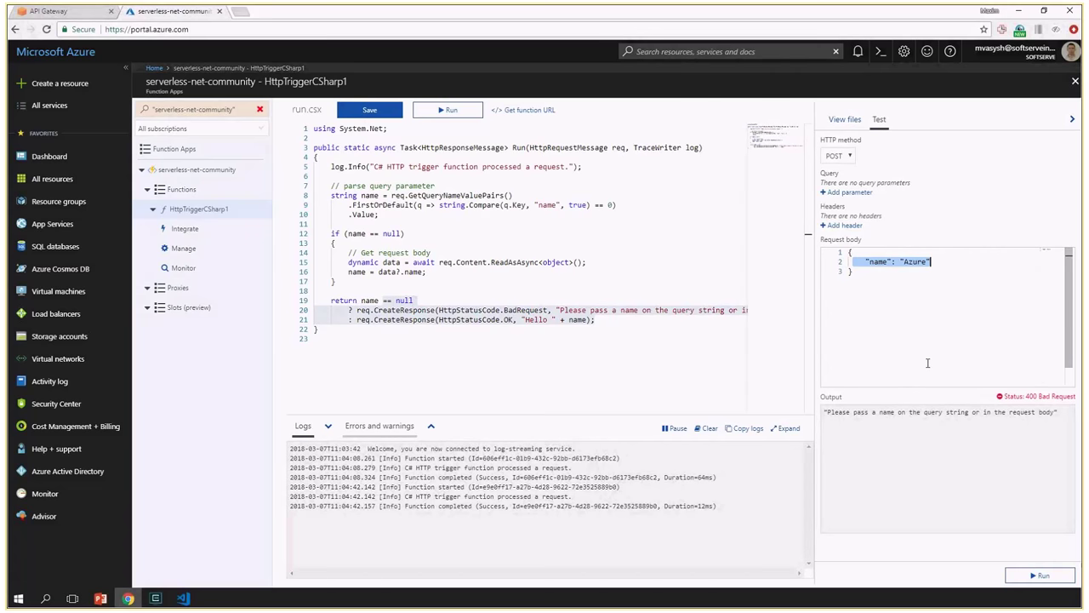
key(Right)
text(123123)
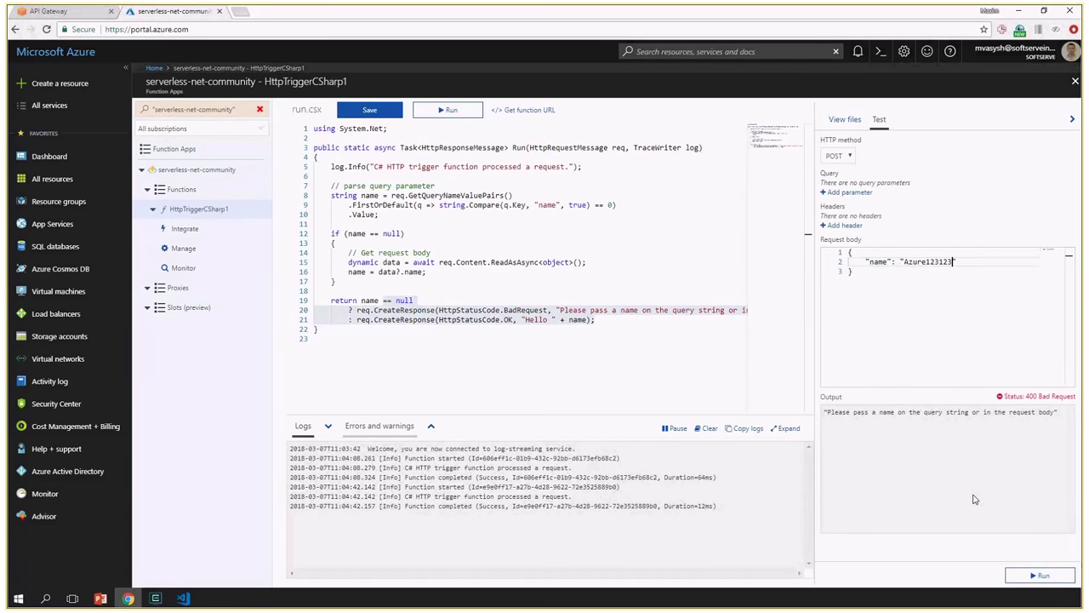
click(1025, 577)
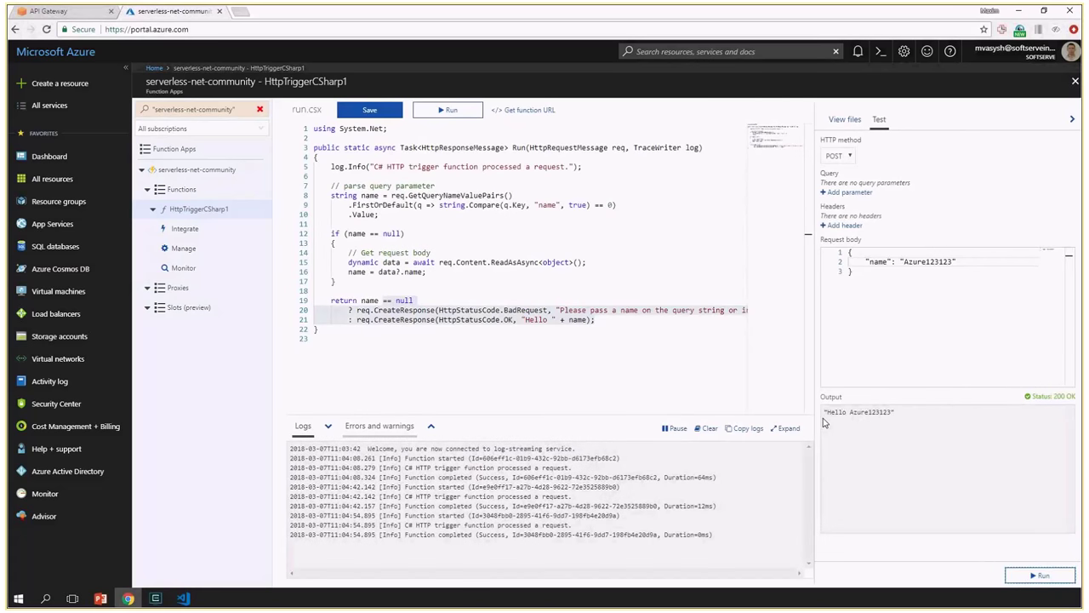
Step: Append " from net community!" after the name in the OK response of run.csx, and save and run the function
drag(383, 300, 596, 321)
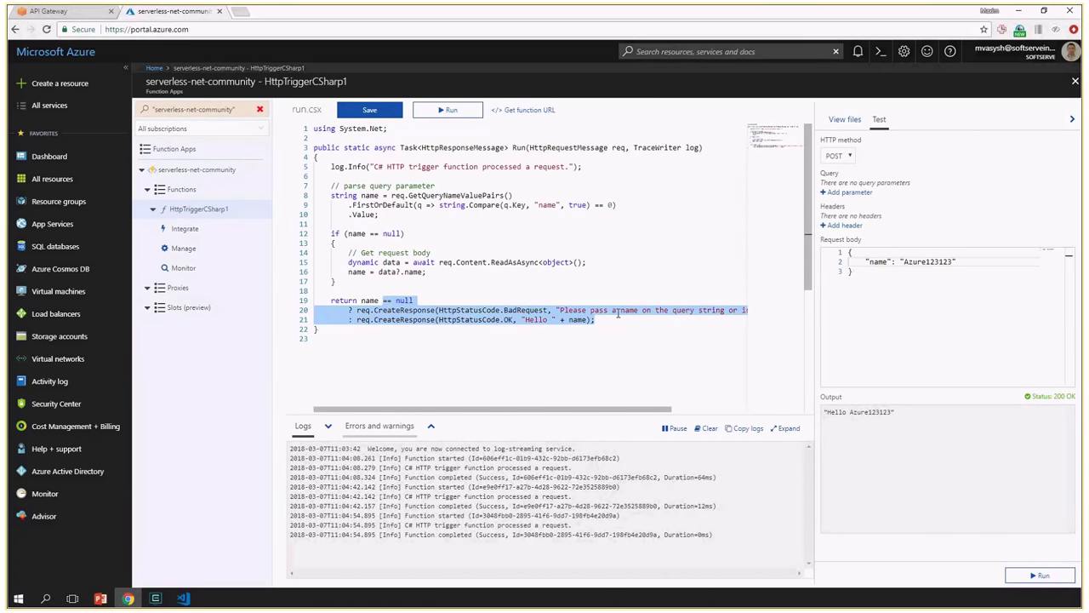
key(Right)
key(Left)
key(Left)
text(+ ")
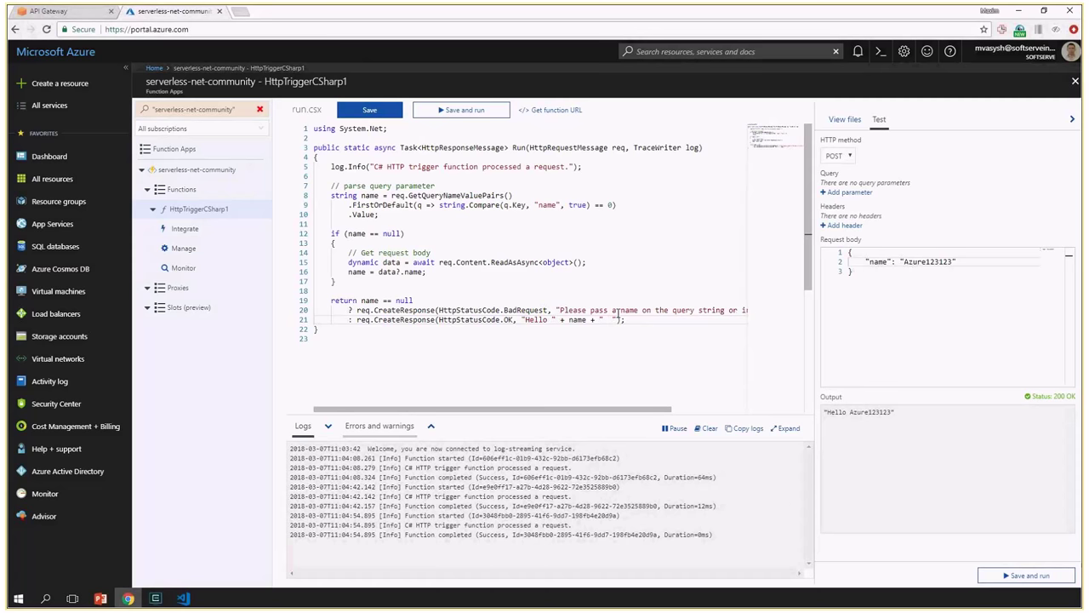
text(from net community!)
click(1037, 580)
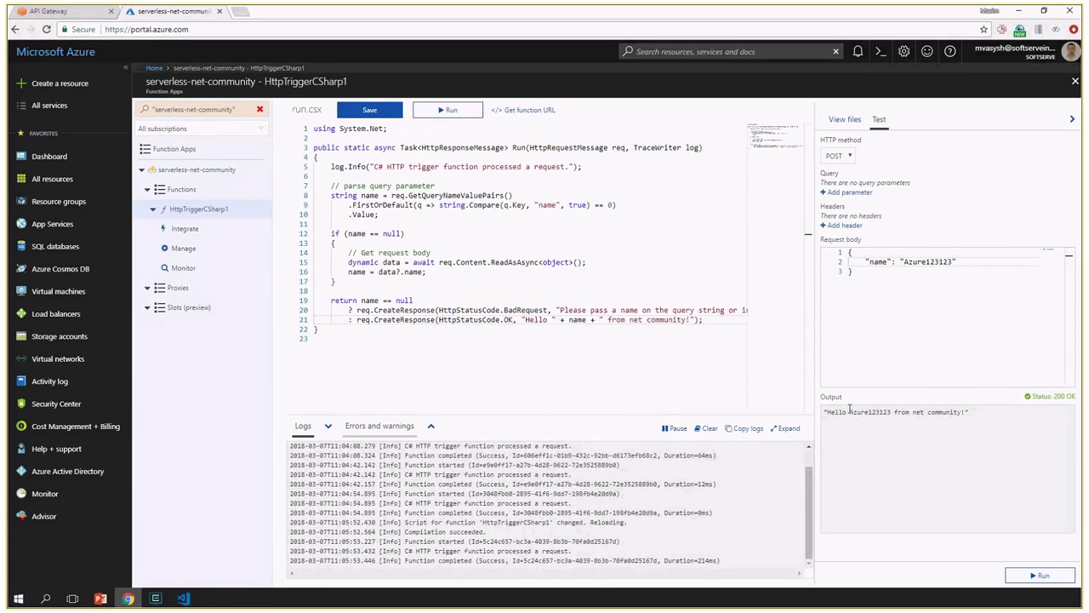
drag(834, 412, 976, 415)
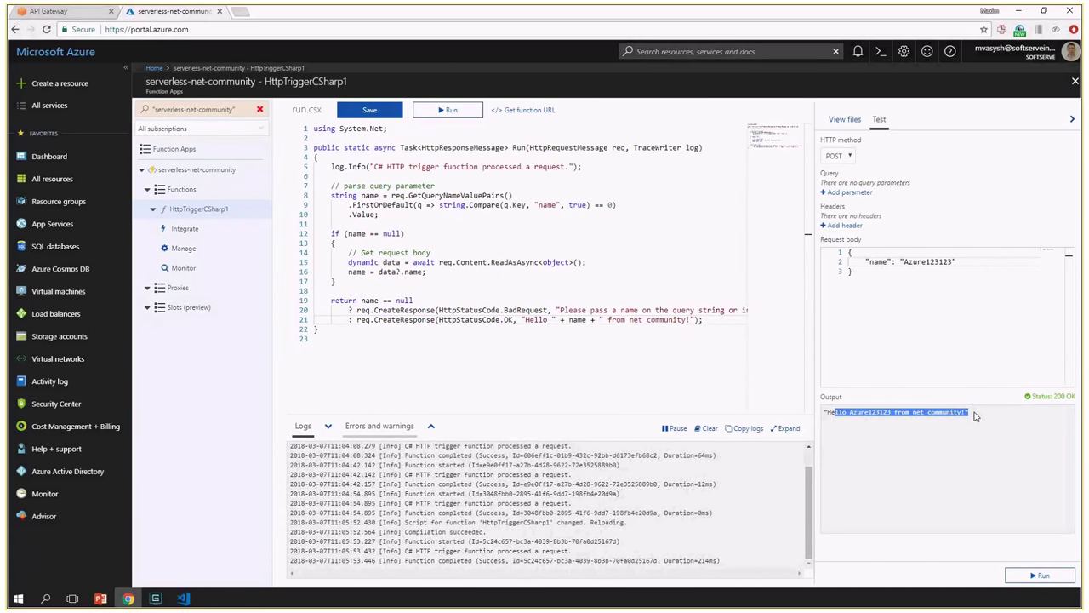
click(976, 416)
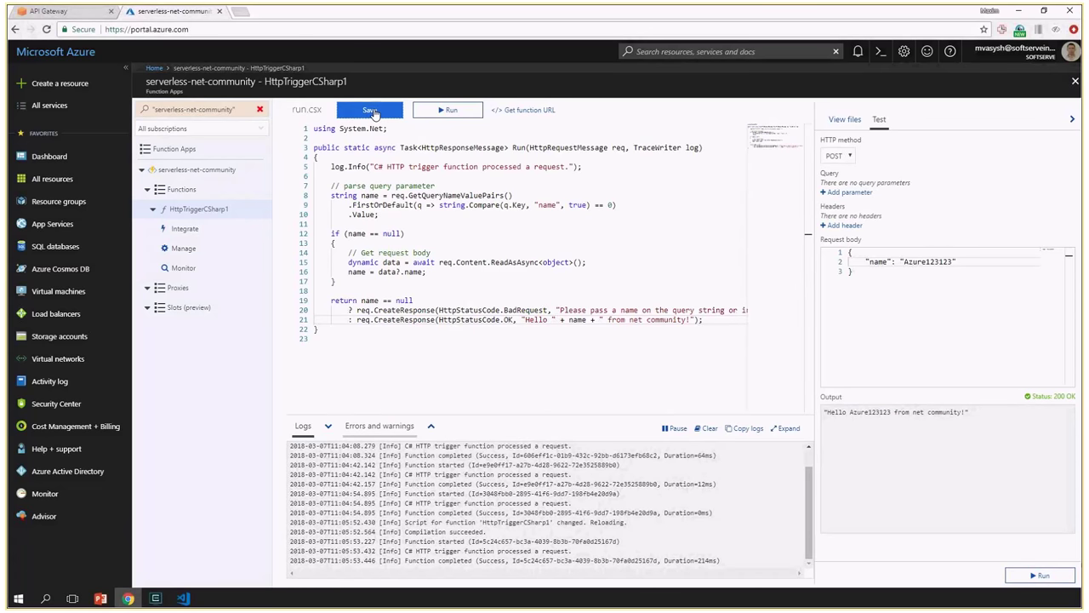
Step: Get the function URL with its default function key and open it in a new browser tab
click(511, 110)
key(ctrl+t)
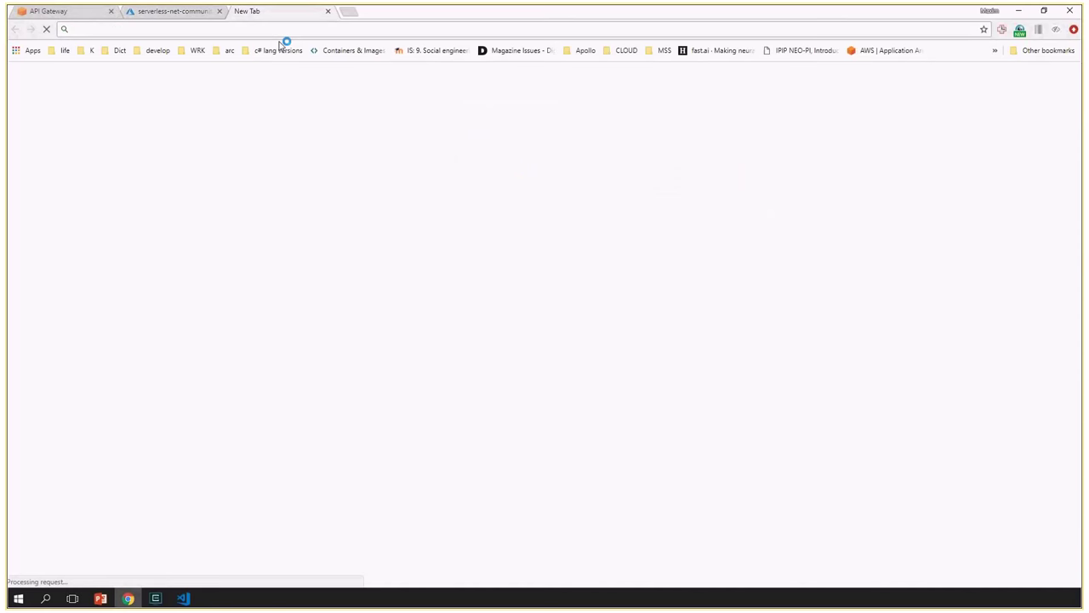
key(ctrl+v)
key(Return)
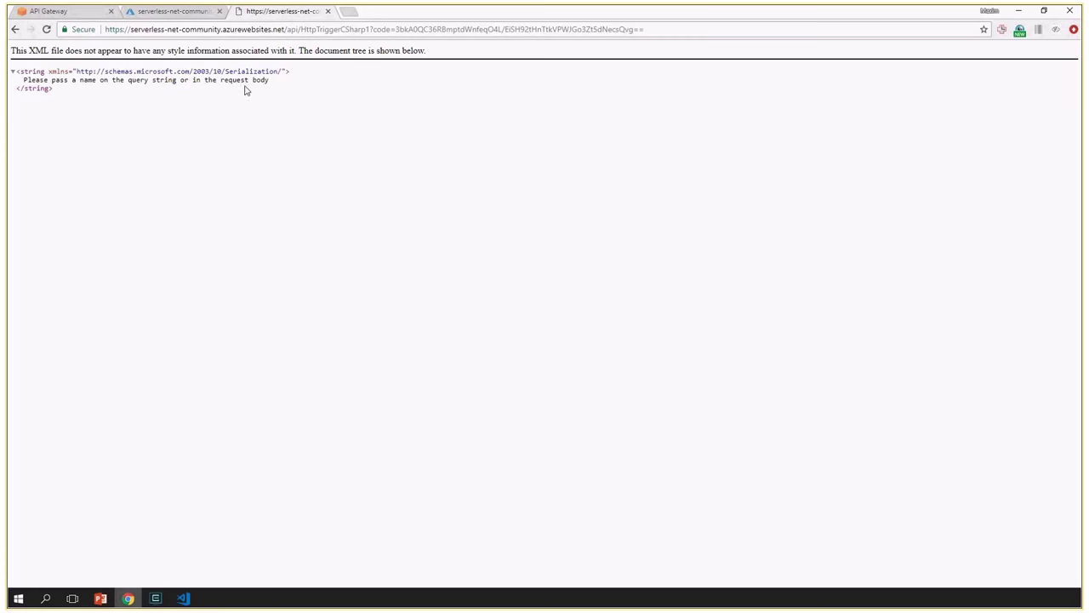
Step: Add a name query parameter with a first name to the function URL, reload it, and highlight the returned greeting
click(681, 30)
text(&name=Maksym)
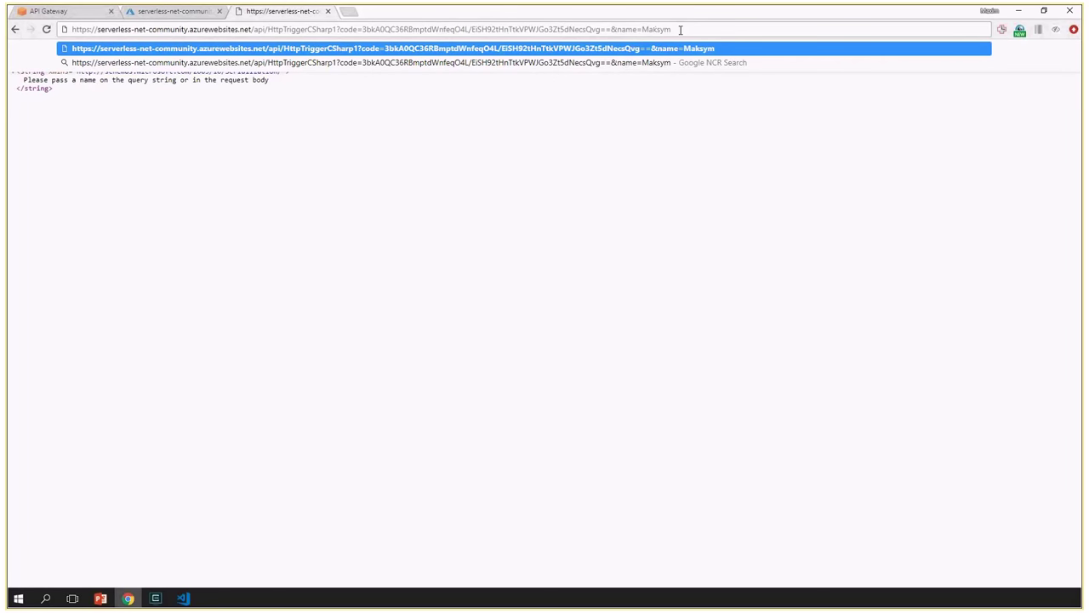
key(Return)
drag(285, 71, 418, 71)
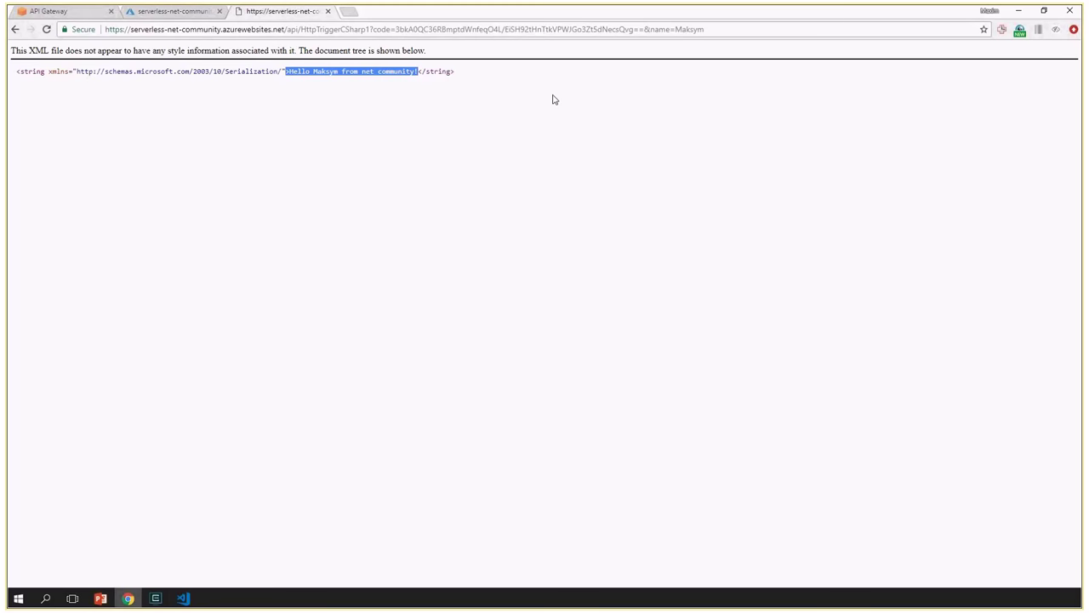
Step: Return to the Azure portal, dismiss the function URL dialog, and examine the parsing and response code in run.csx
click(170, 11)
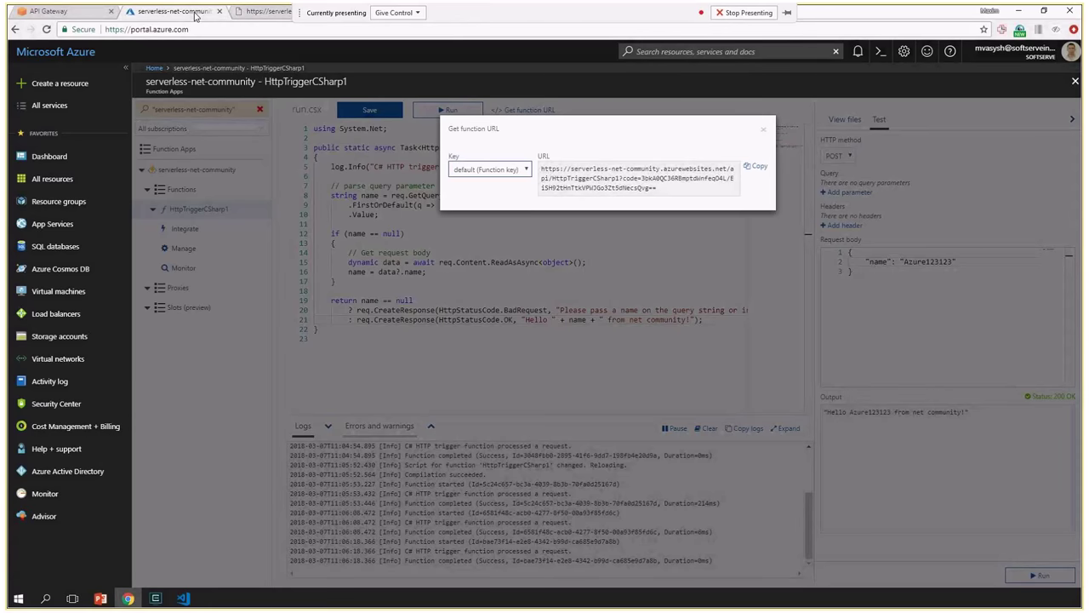
click(576, 328)
drag(575, 327, 314, 176)
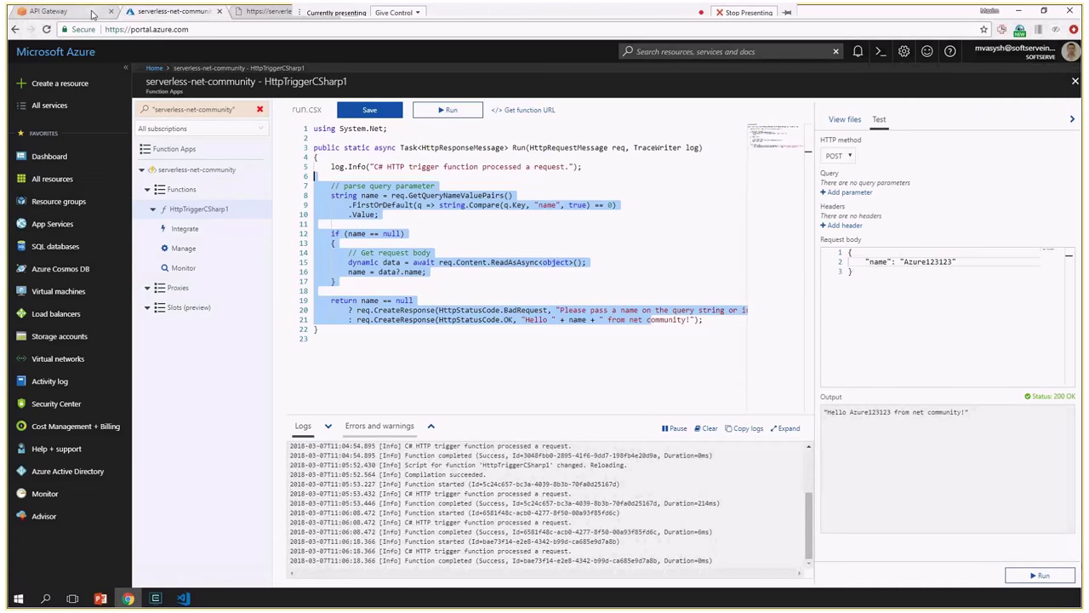
key(Up)
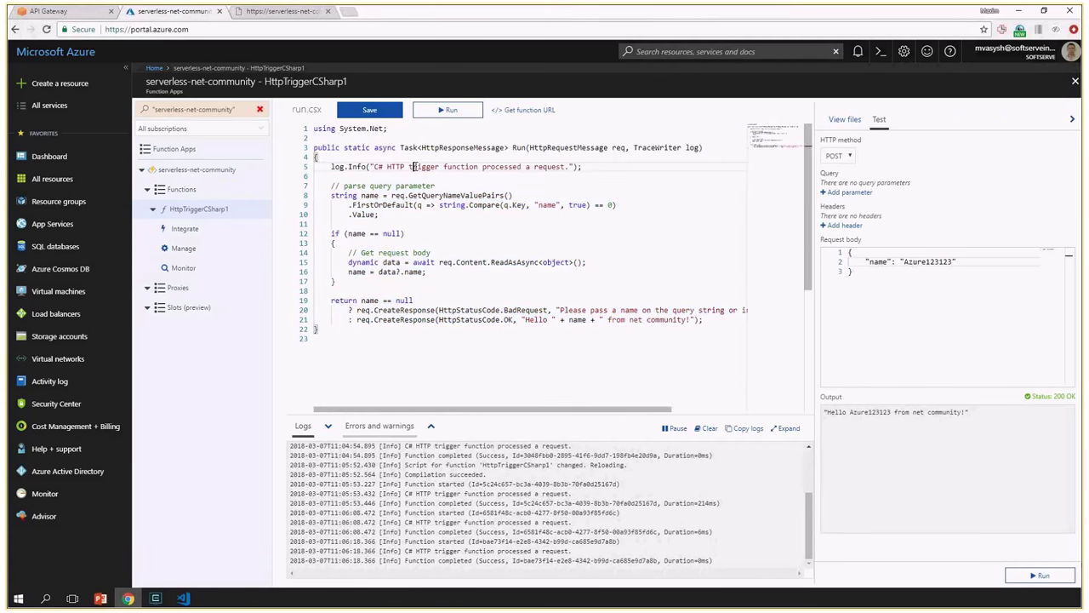
Step: Switch to the AWS console and open the Lambda service's functions list
click(82, 12)
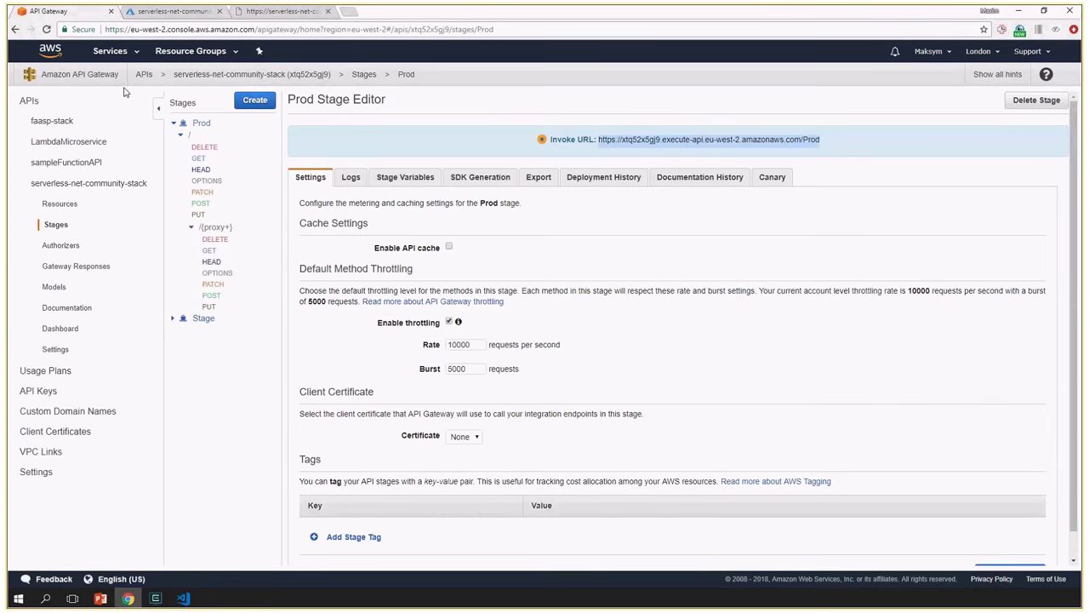
click(124, 52)
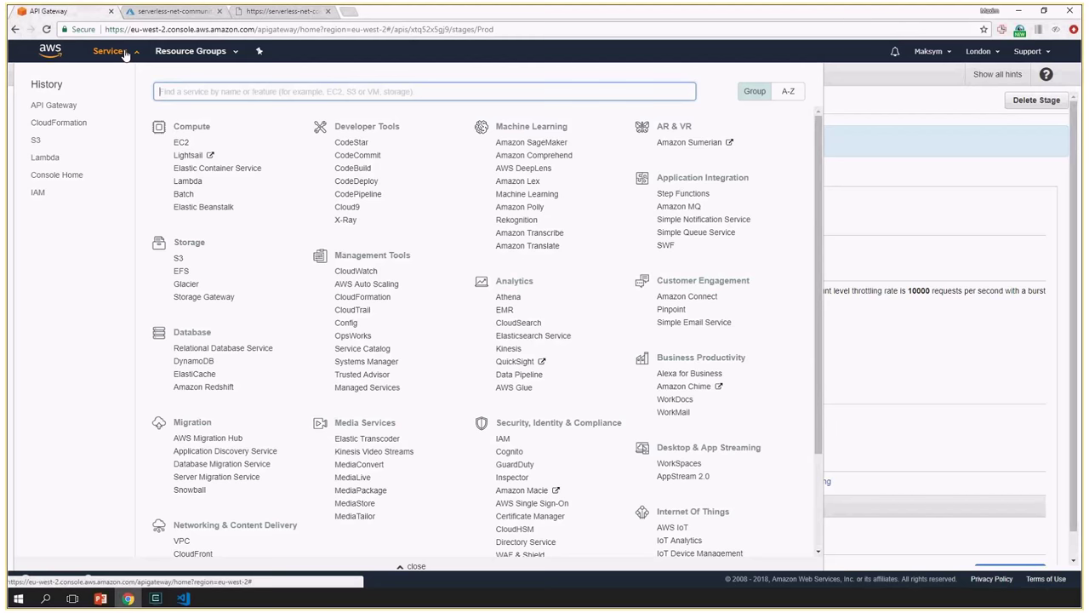
text(lambda)
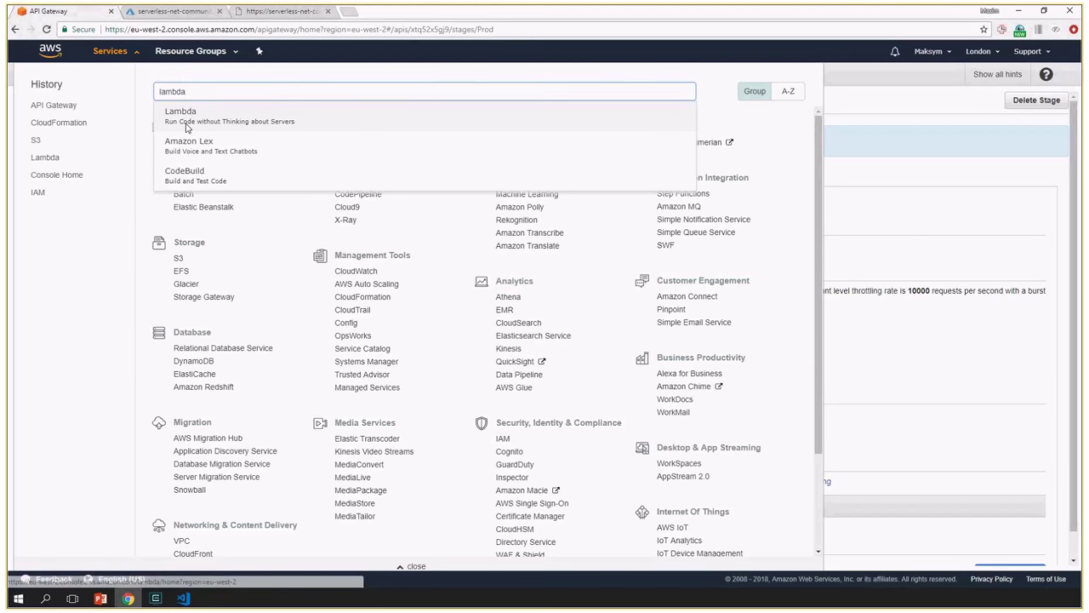
click(187, 126)
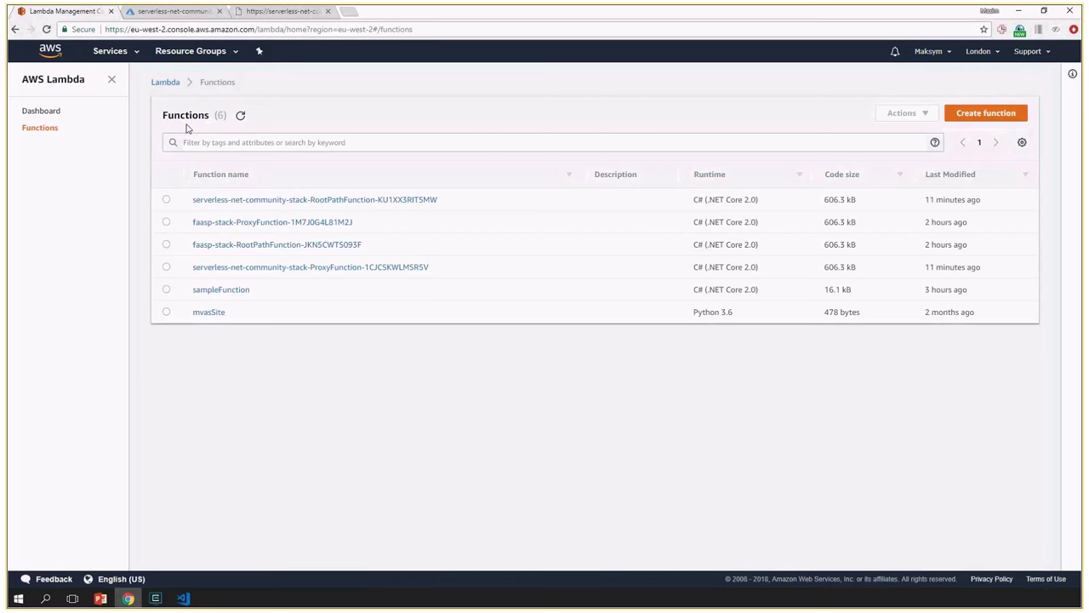
Step: Start a new Lambda function authored from scratch, name it test1, and open its role options
click(985, 119)
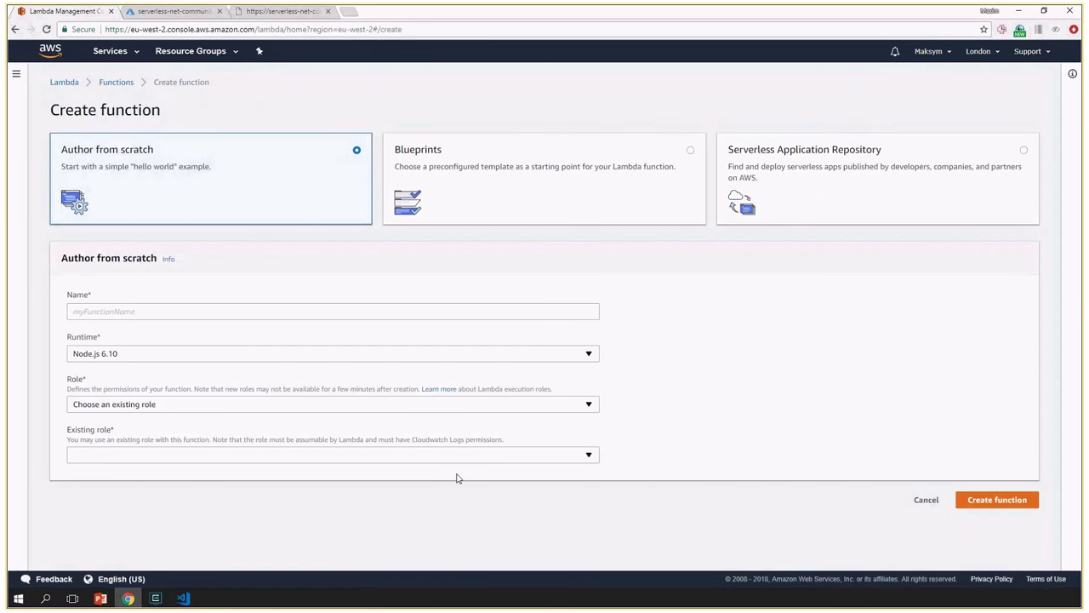
click(996, 502)
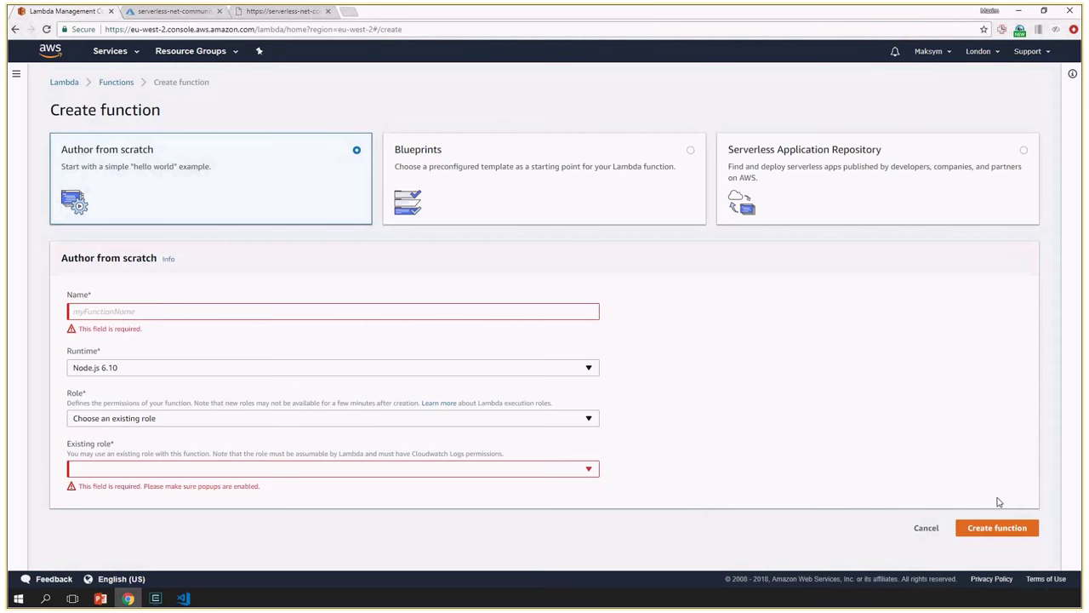
click(192, 313)
text(test1)
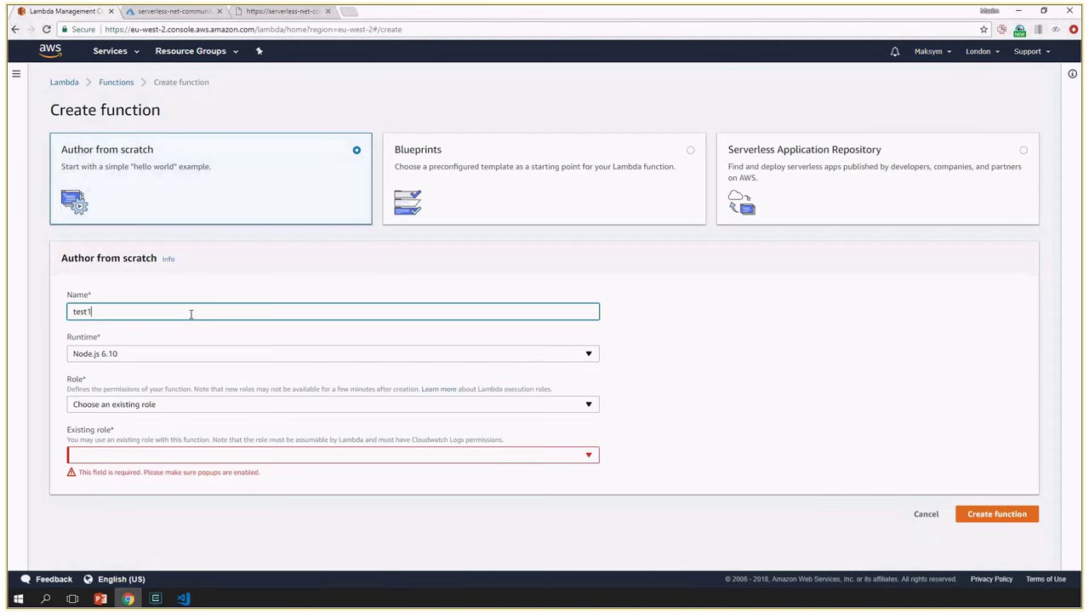
click(158, 457)
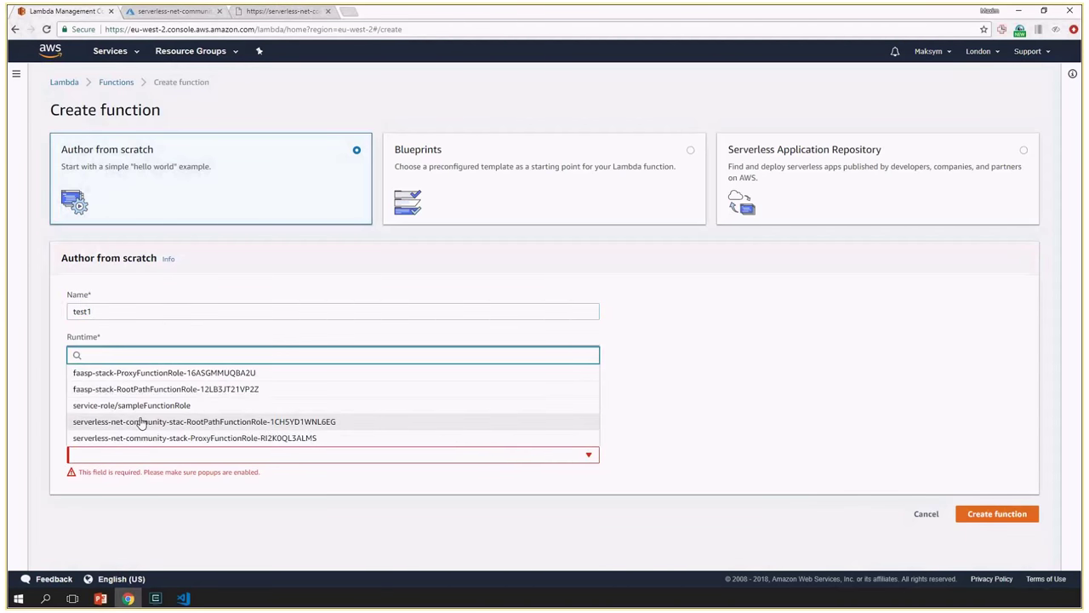
click(138, 407)
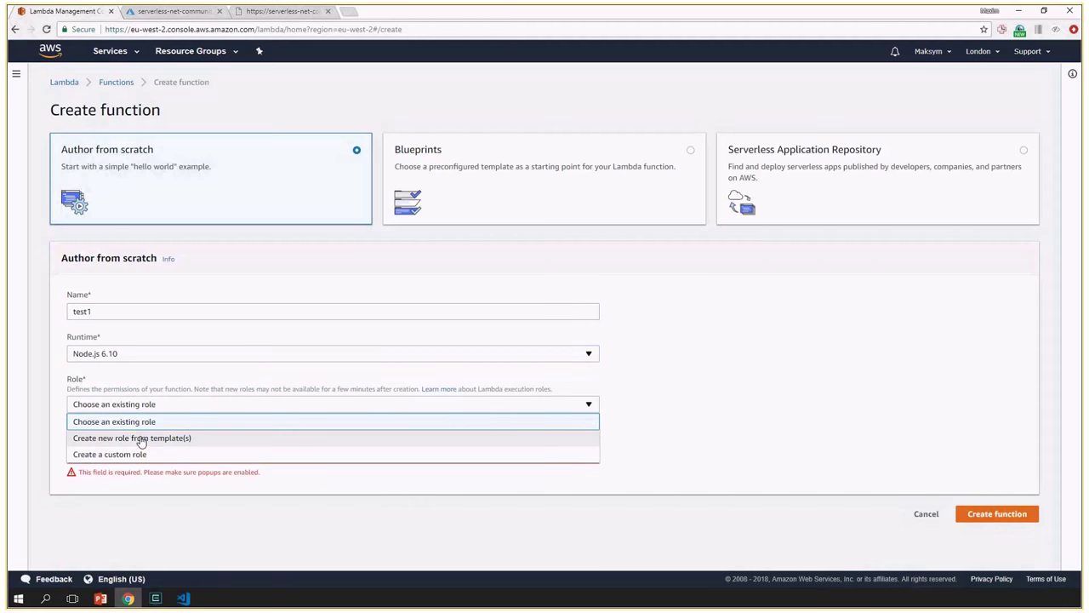